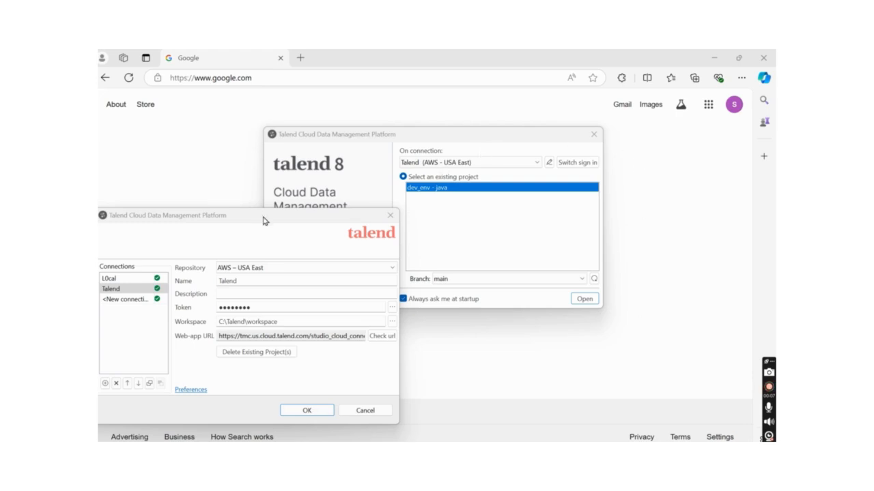
pyautogui.moveTo(266, 220); pyautogui.dragTo(254, 239)
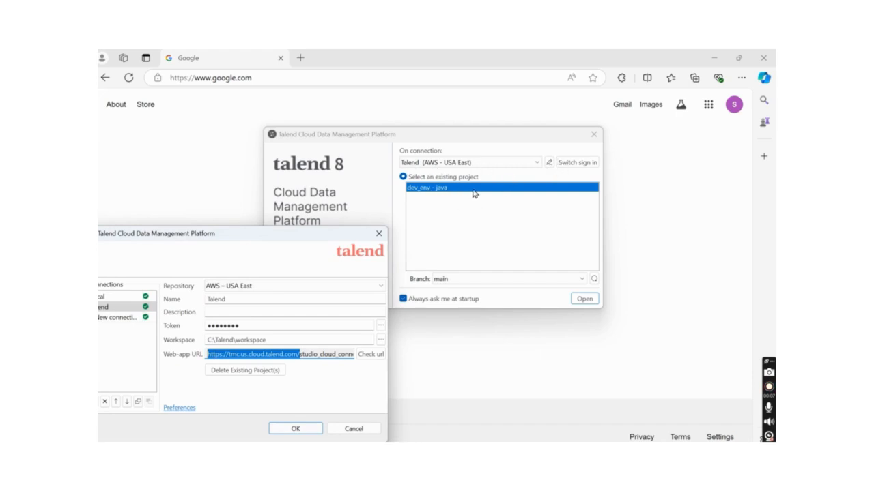
pyautogui.moveTo(292, 239); pyautogui.dragTo(366, 217)
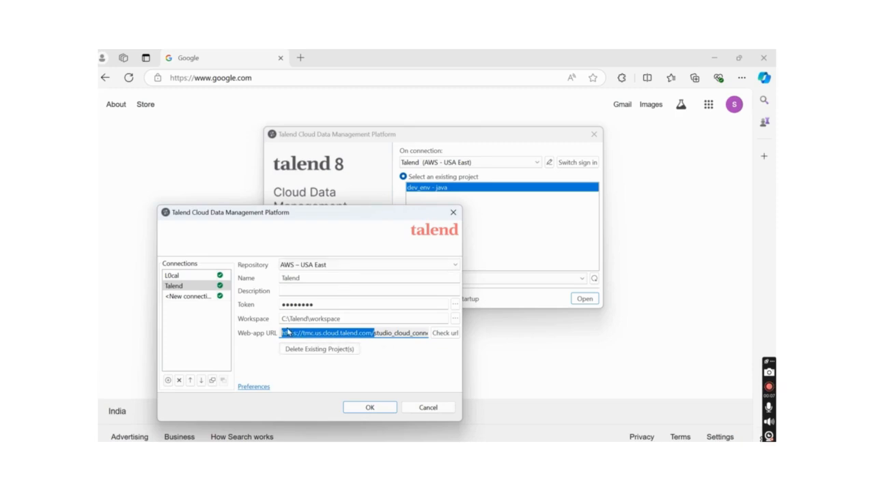
pyautogui.rightClick(353, 334)
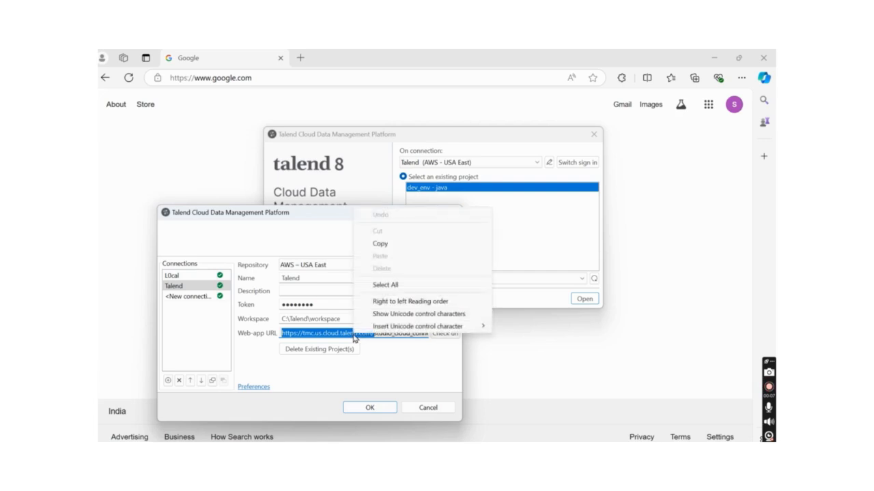
pyautogui.click(403, 249)
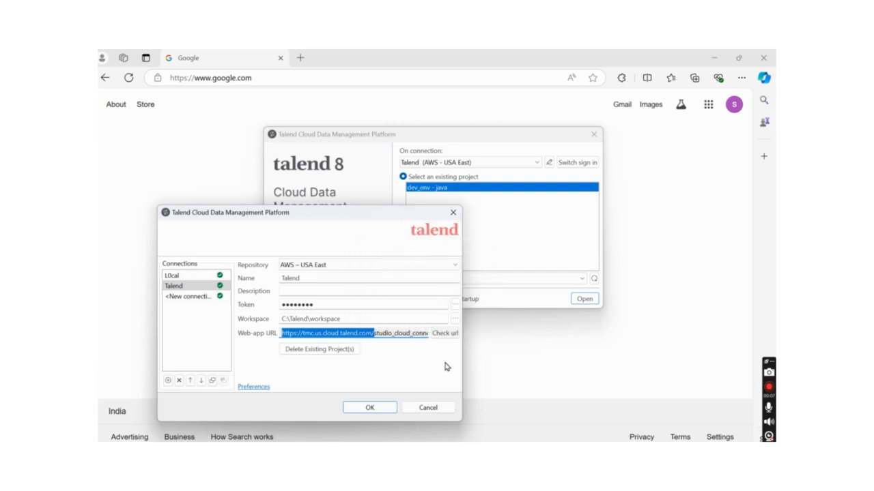
# - Check the Talend connection's Web-app URL and accept the connection settings
pyautogui.click(448, 335)
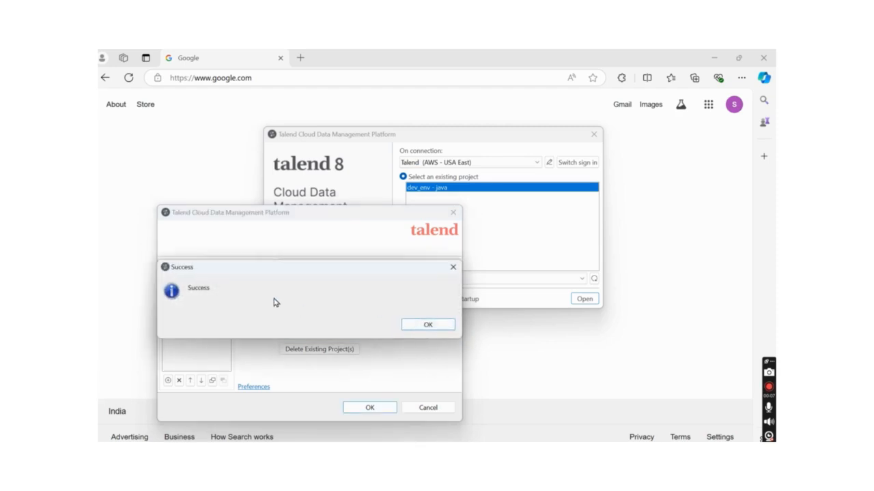
pyautogui.click(428, 324)
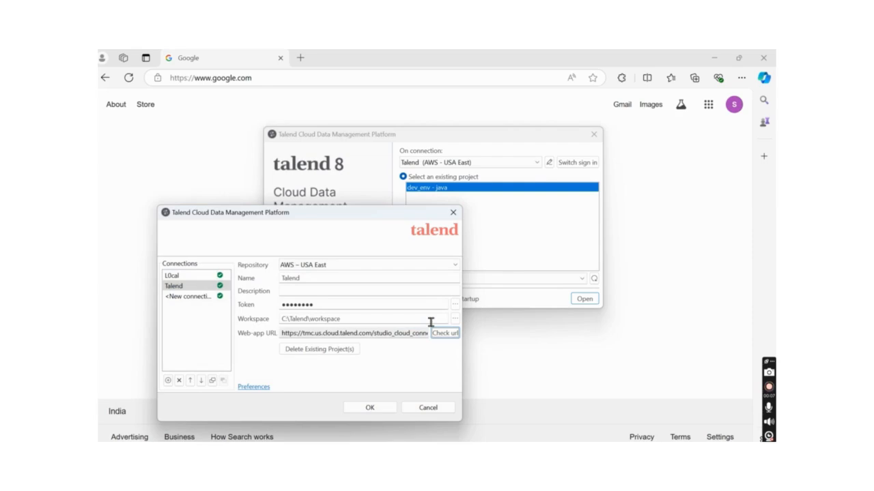
pyautogui.click(374, 409)
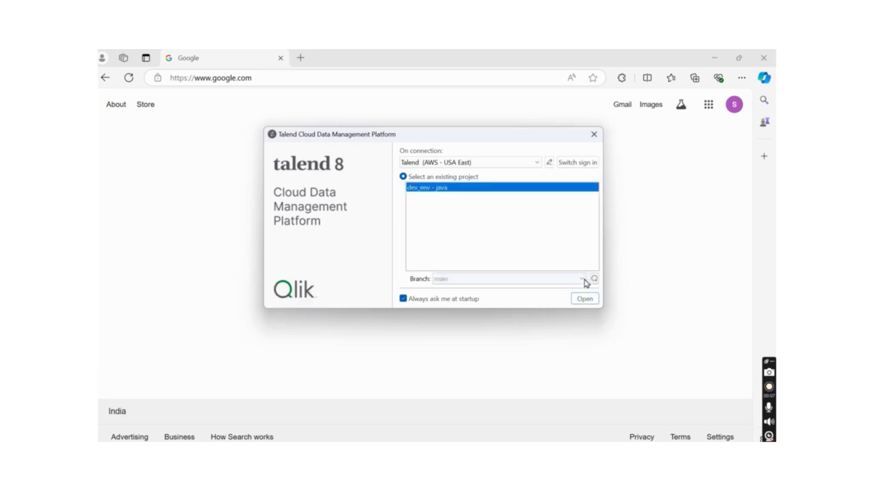
# - Open the existing dev_env Java project on the main branch through the Talend (AWS - USA East) connection
pyautogui.click(586, 299)
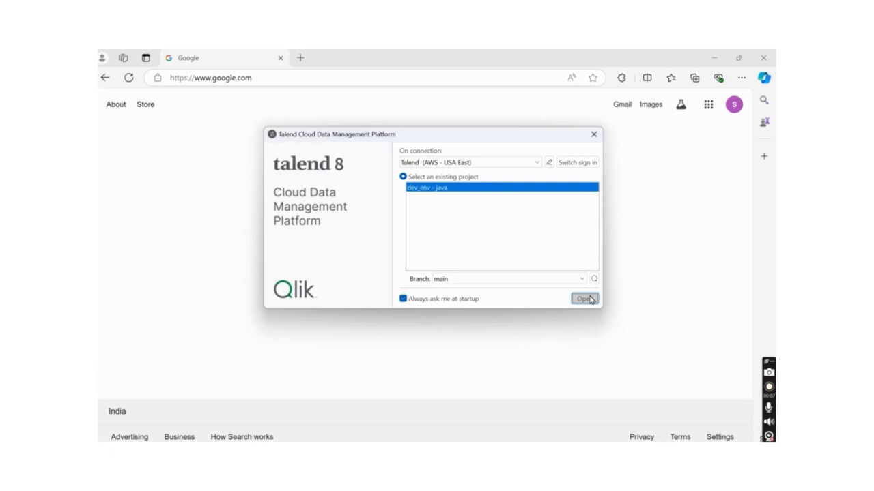
pyautogui.click(590, 299)
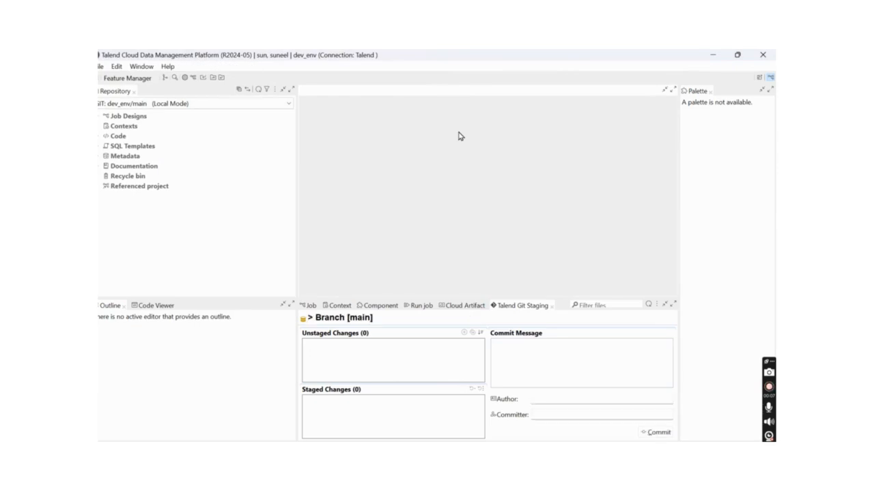
# - Restore the Studio window from its maximized state and enlarge it so the whole workspace fits within the visible screen area
pyautogui.doubleClick(498, 56)
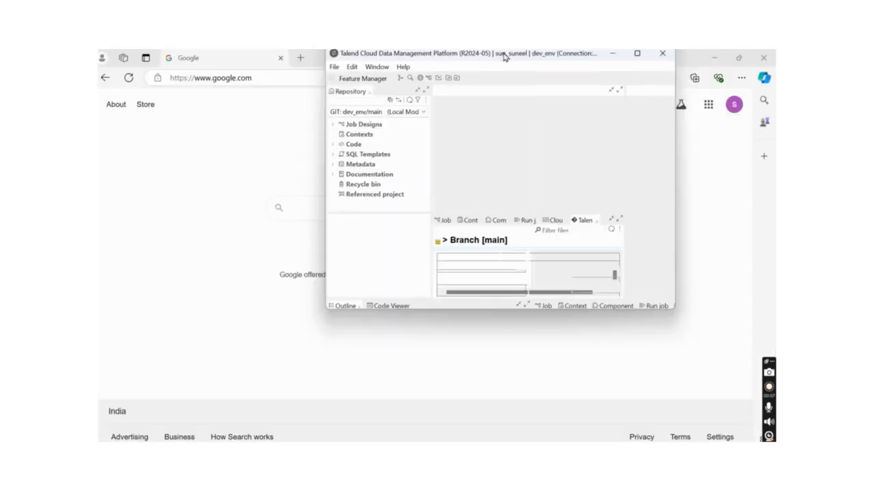
pyautogui.click(643, 58)
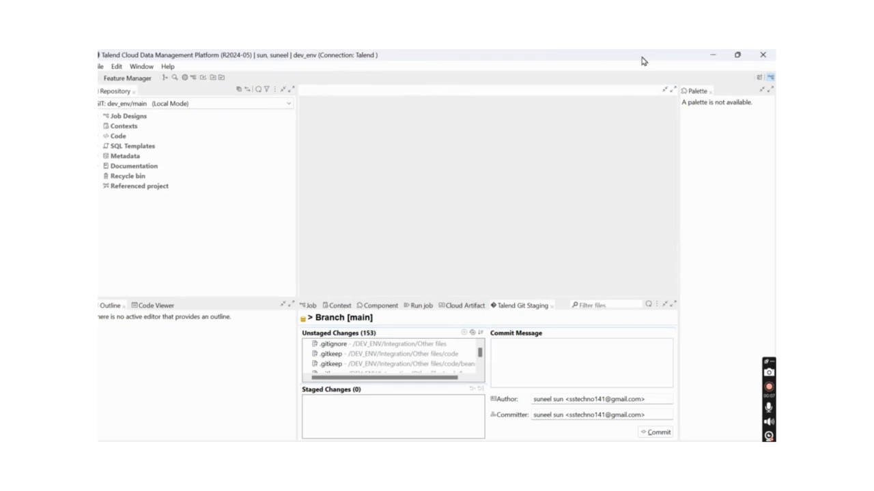
pyautogui.doubleClick(578, 61)
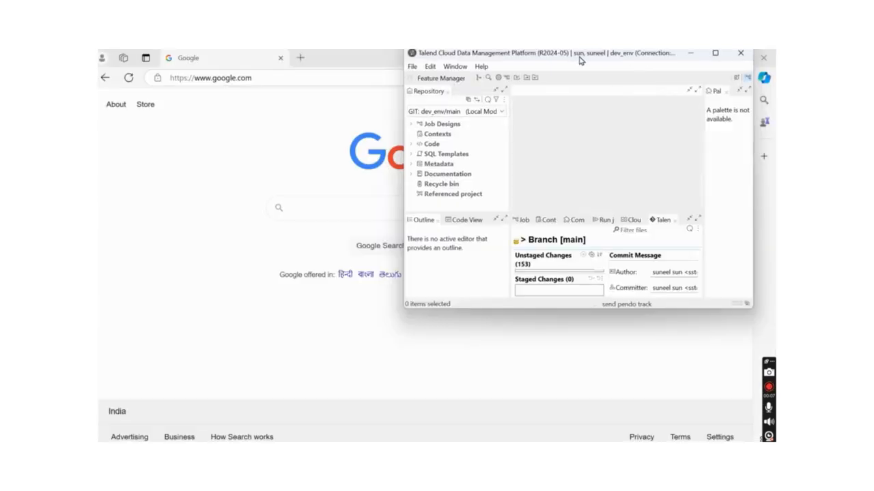
pyautogui.doubleClick(581, 61)
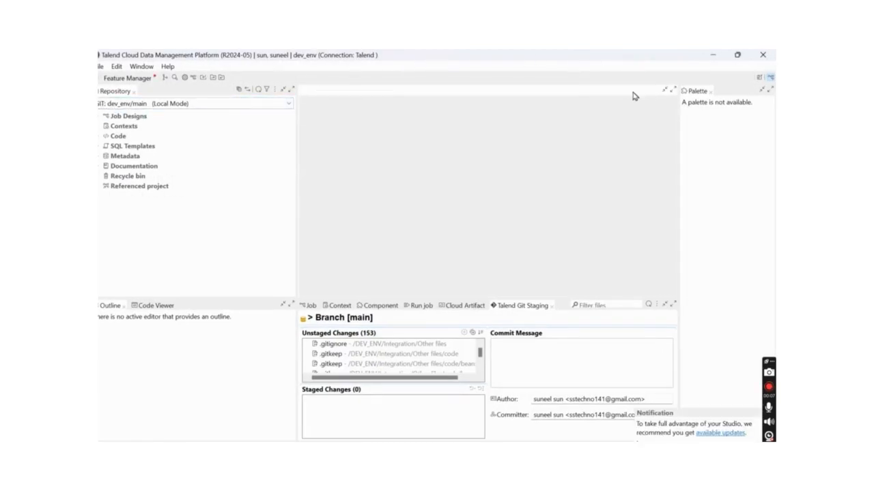
pyautogui.moveTo(585, 58); pyautogui.dragTo(274, 57)
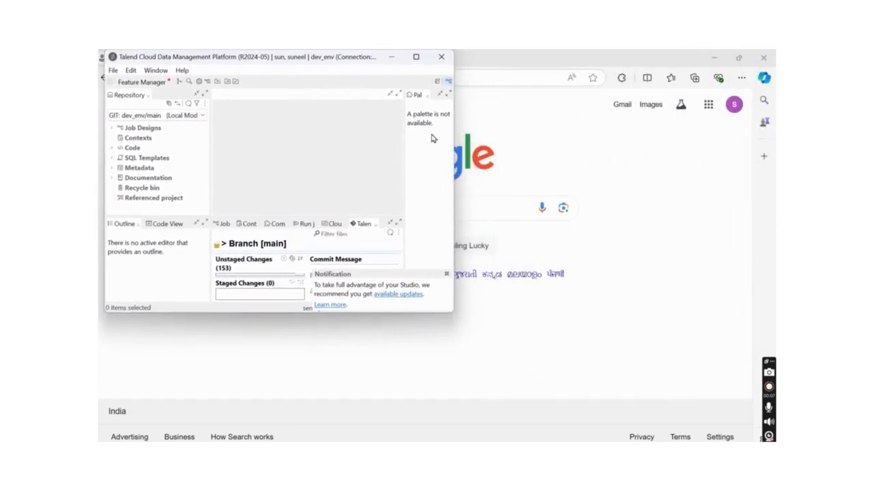
pyautogui.moveTo(452, 313); pyautogui.dragTo(753, 442)
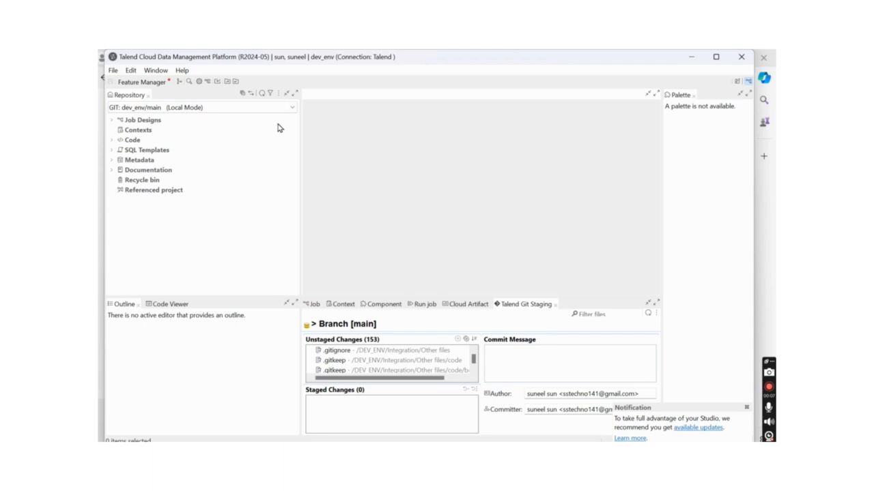
# - Create a Git branch from main, named with the developer's first name in capitals followed by _LOCAL, and switch directly to it
pyautogui.click(294, 108)
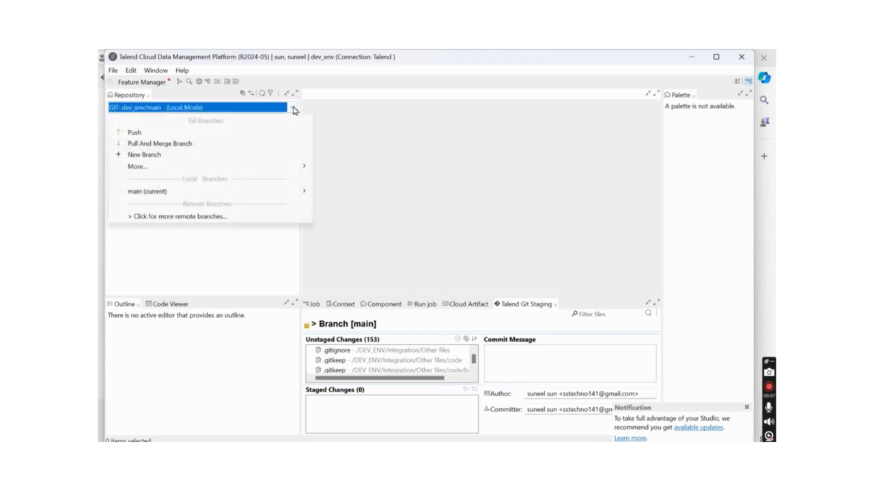
pyautogui.click(119, 155)
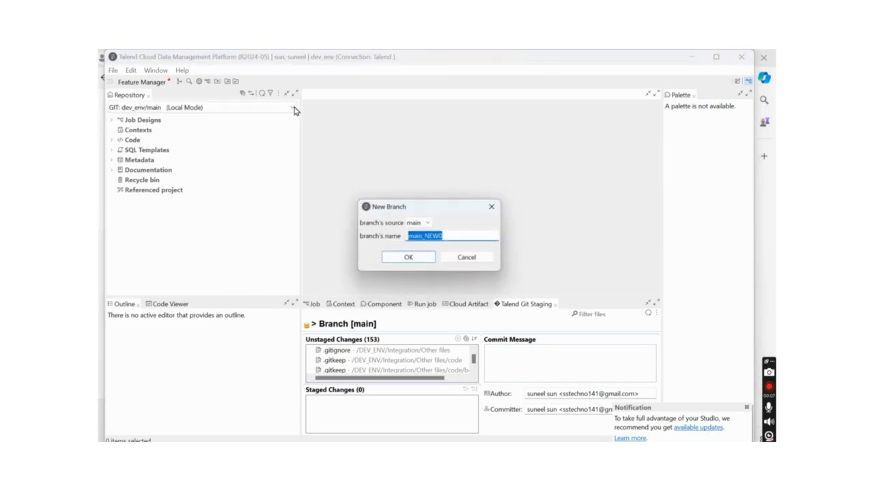
pyautogui.click(453, 237)
pyautogui.press('BackSpace')
pyautogui.press('BackSpace')
pyautogui.press('BackSpace')
pyautogui.write('SUNEEL_LOCAL')
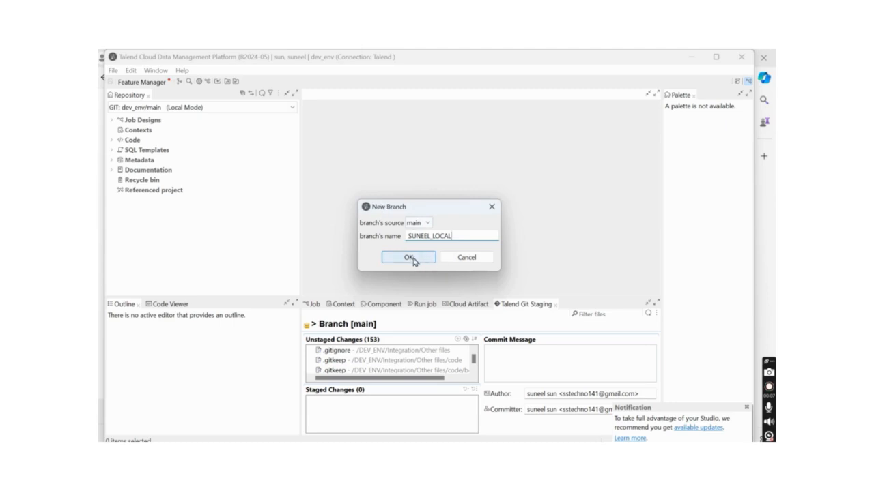
pyautogui.click(412, 259)
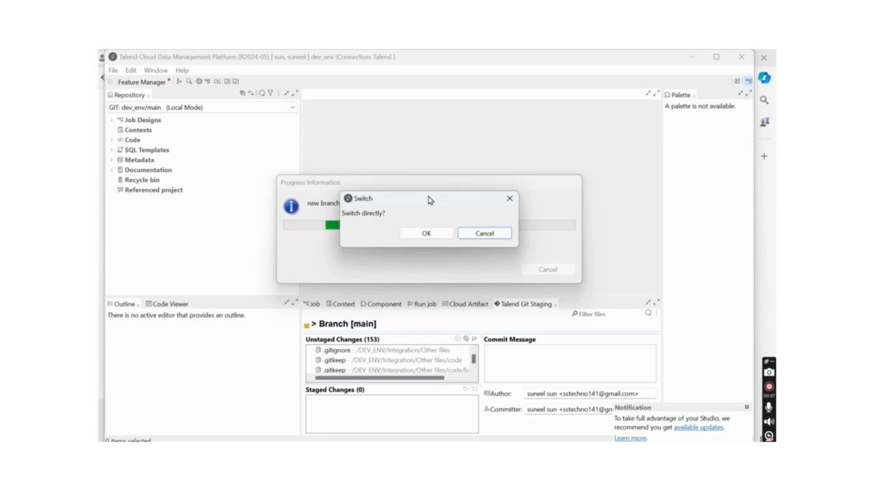
pyautogui.moveTo(428, 200); pyautogui.dragTo(444, 259)
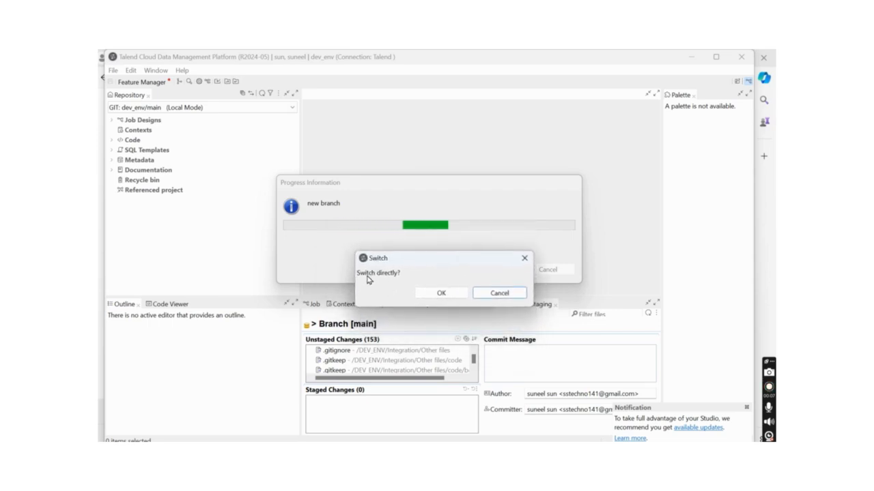
pyautogui.click(440, 294)
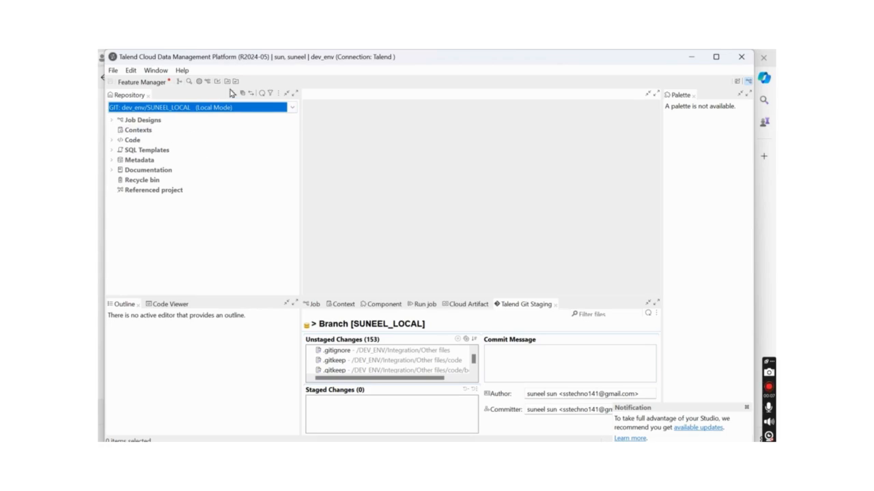
# - Create a folder labelled Dev under Standard in Job Designs
pyautogui.click(113, 120)
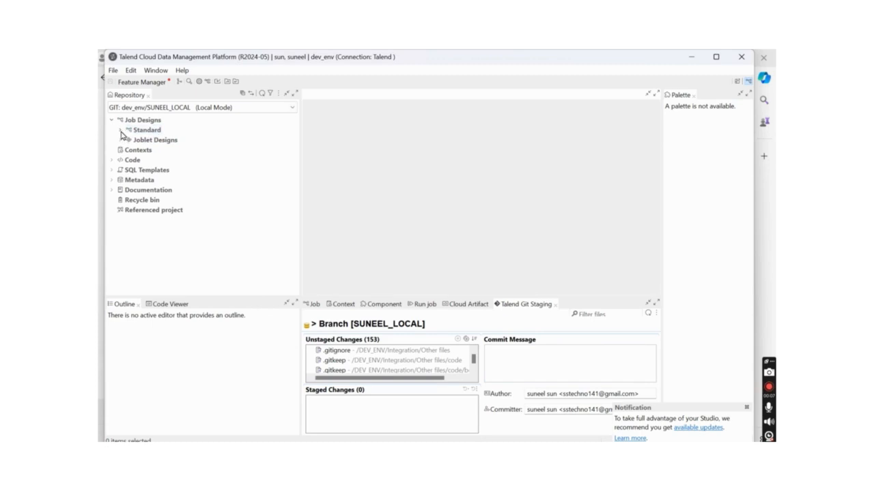
pyautogui.click(157, 131)
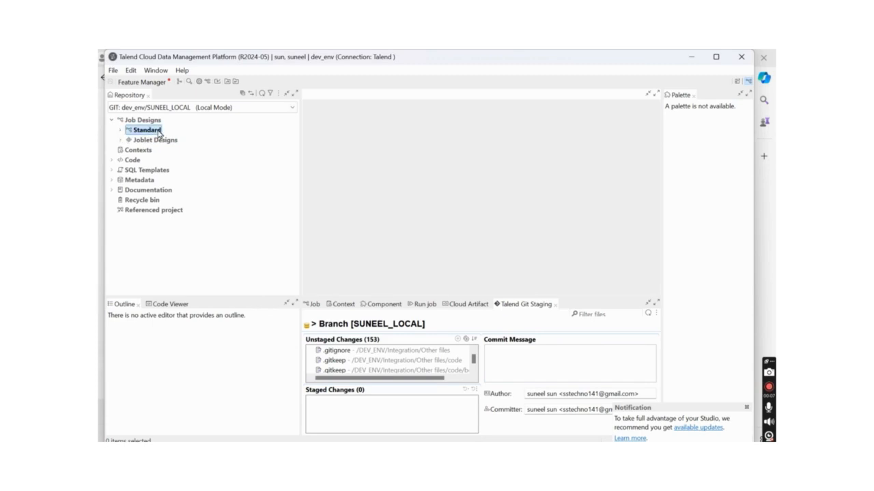
pyautogui.rightClick(158, 132)
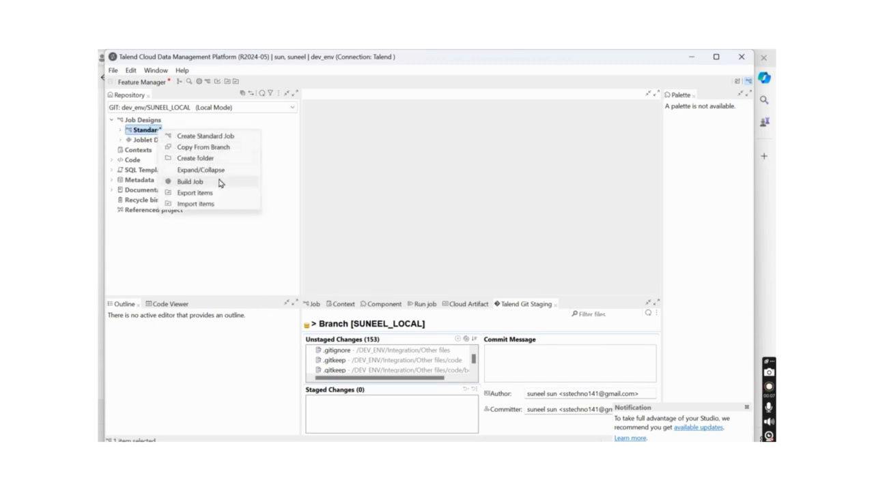
pyautogui.click(224, 160)
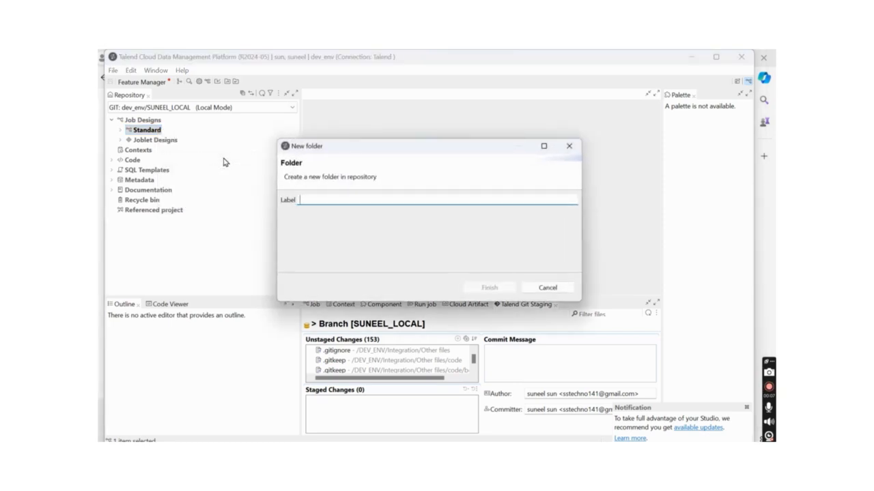
pyautogui.write('Dev')
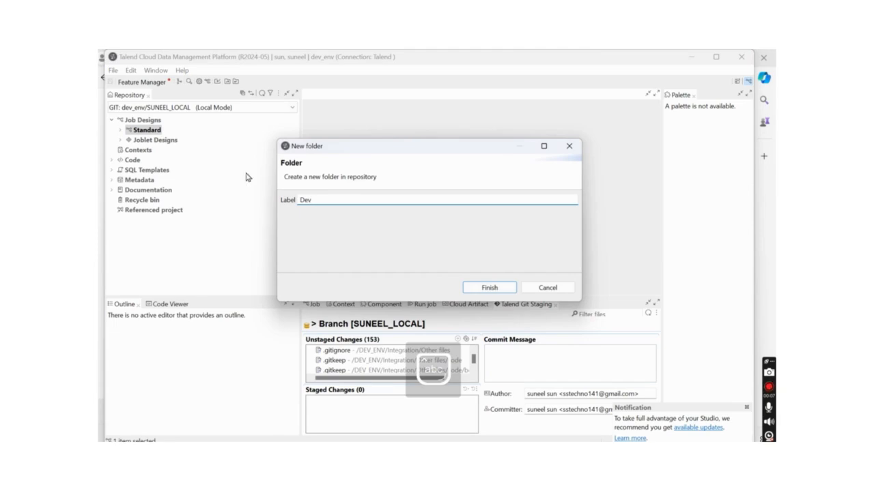
pyautogui.click(491, 288)
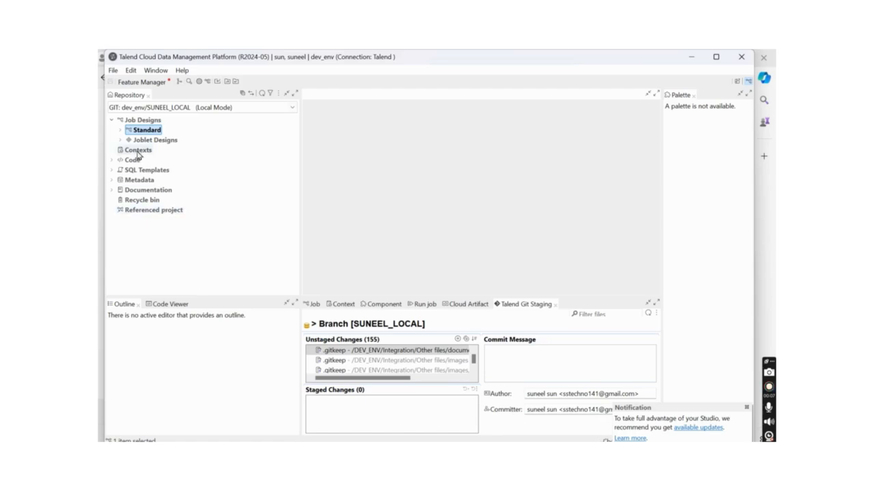
# - Start a new standard job in the Dev folder and name it job_dataload_from_file
pyautogui.click(120, 130)
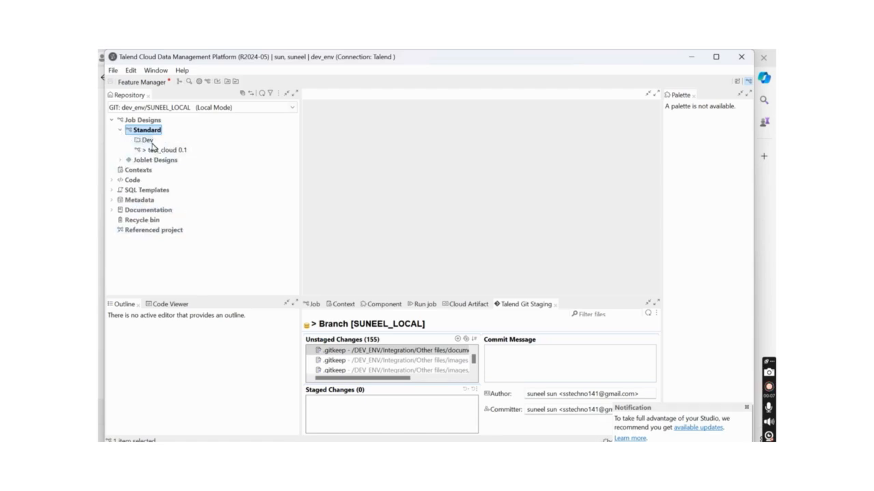
pyautogui.click(150, 140)
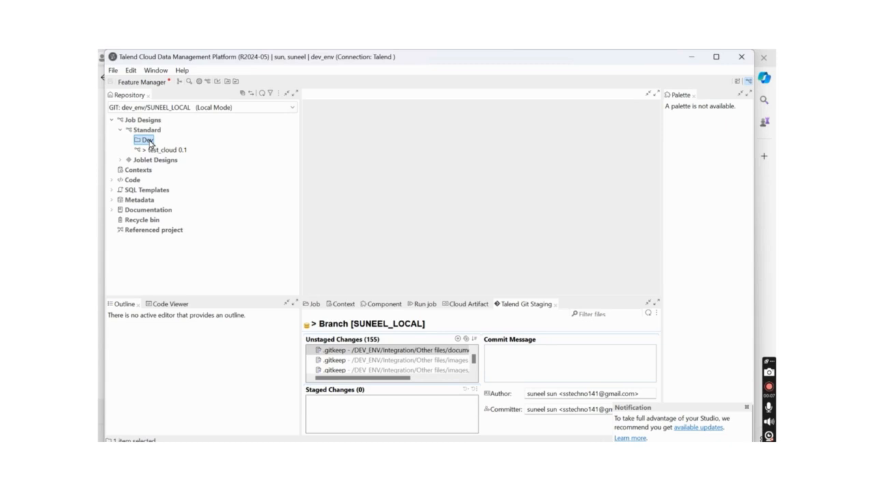
pyautogui.rightClick(151, 143)
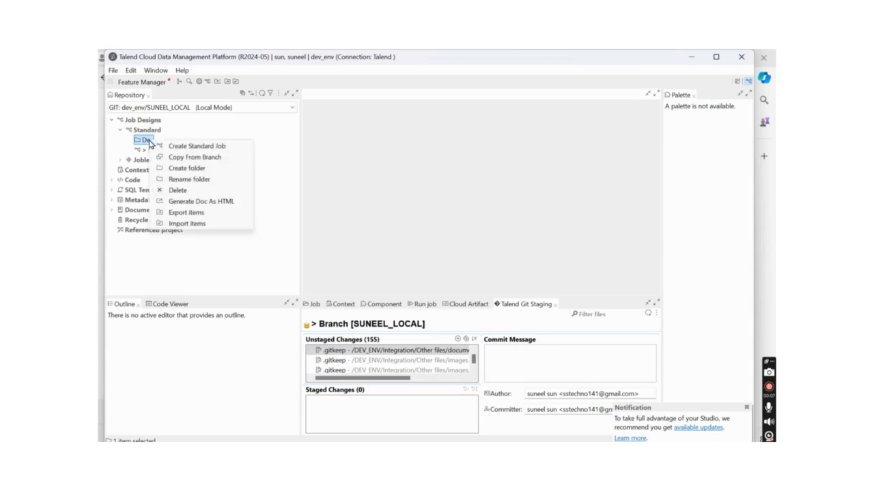
pyautogui.click(226, 149)
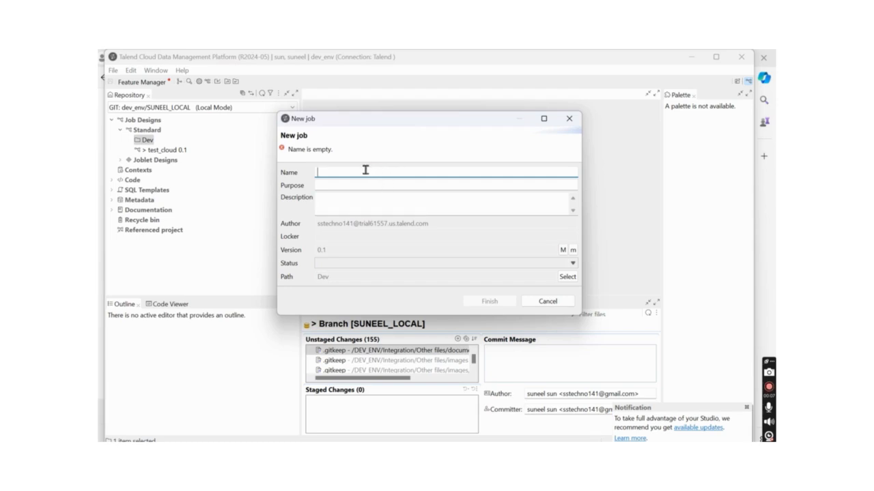
pyautogui.write('job')
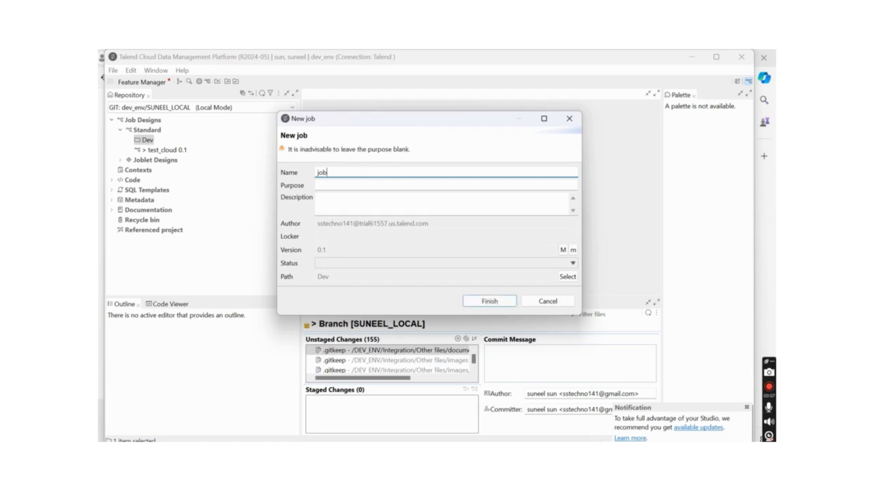
pyautogui.write('_dataload_from_file')
# - Copy the new job's name, job_dataload_from_file, into its description
pyautogui.doubleClick(389, 172)
pyautogui.hotkey('ctrl', 'c')
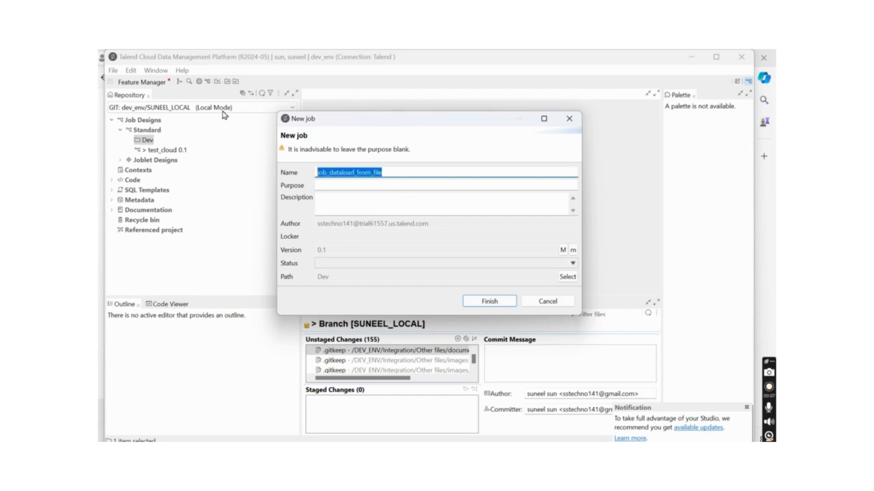
pyautogui.click(395, 184)
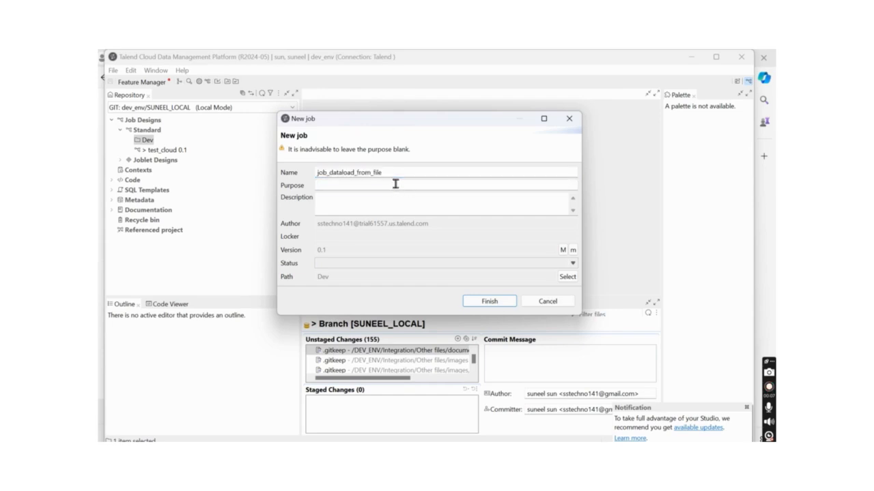
pyautogui.click(389, 198)
pyautogui.hotkey('ctrl', 'v')
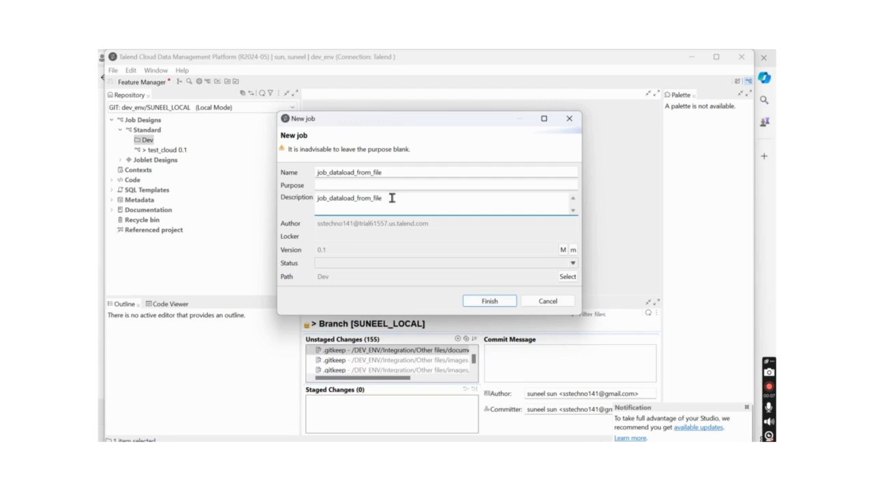
# - Finish creating the job, widen its design area and place a tFileInputDelimited component on the canvas
pyautogui.click(503, 307)
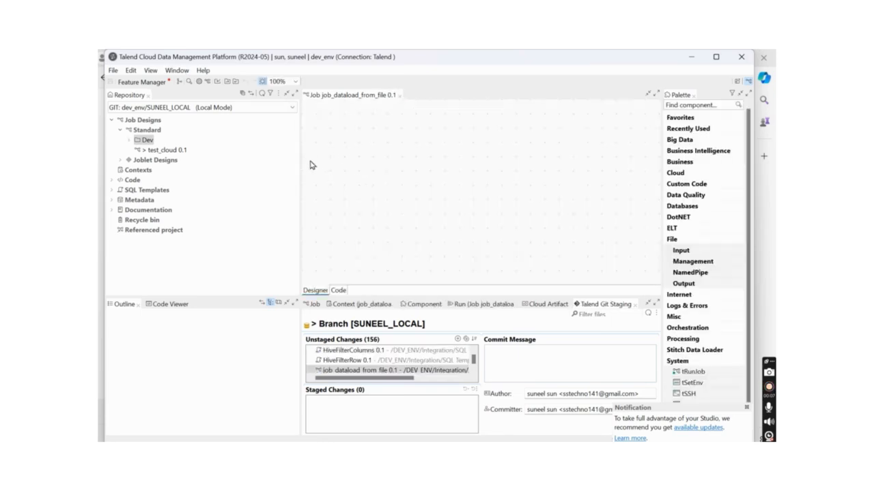
pyautogui.moveTo(301, 169); pyautogui.dragTo(261, 172)
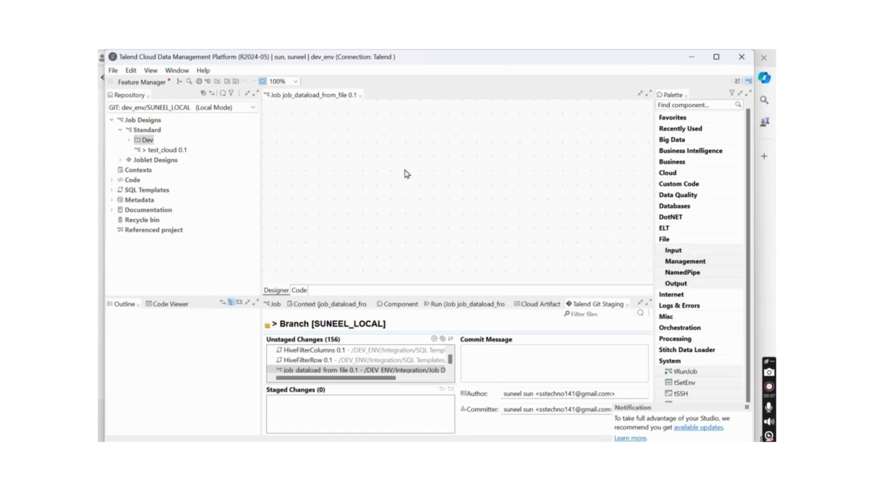
pyautogui.click(673, 250)
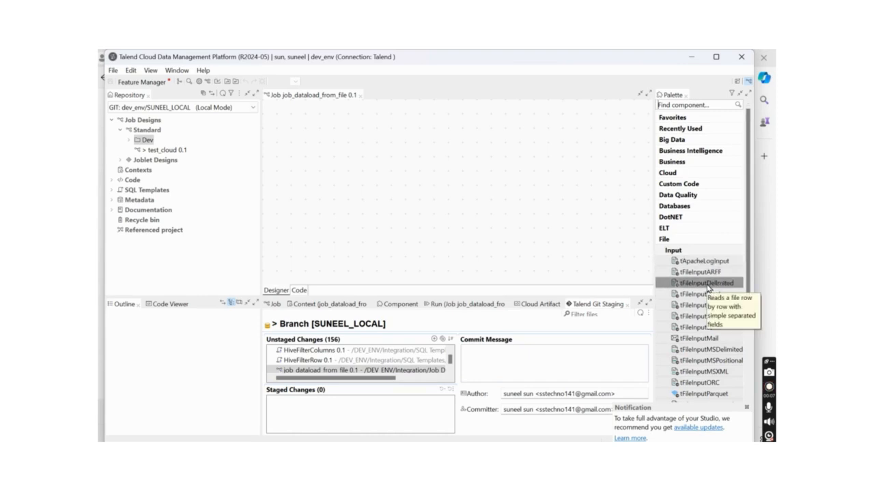
pyautogui.moveTo(707, 287); pyautogui.dragTo(345, 164)
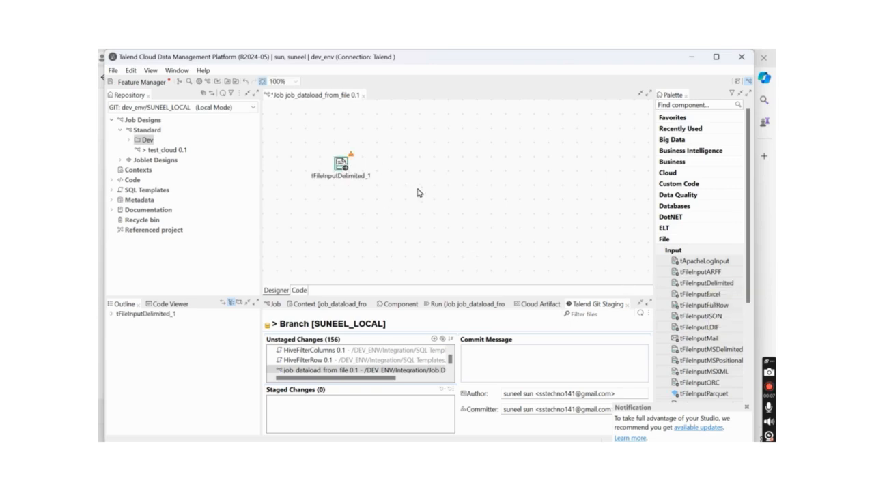
# - Connect a Main row from tFileInputDelimited_1 to a new tLogRow component
pyautogui.click(342, 165)
pyautogui.rightClick(345, 166)
pyautogui.moveTo(437, 172)
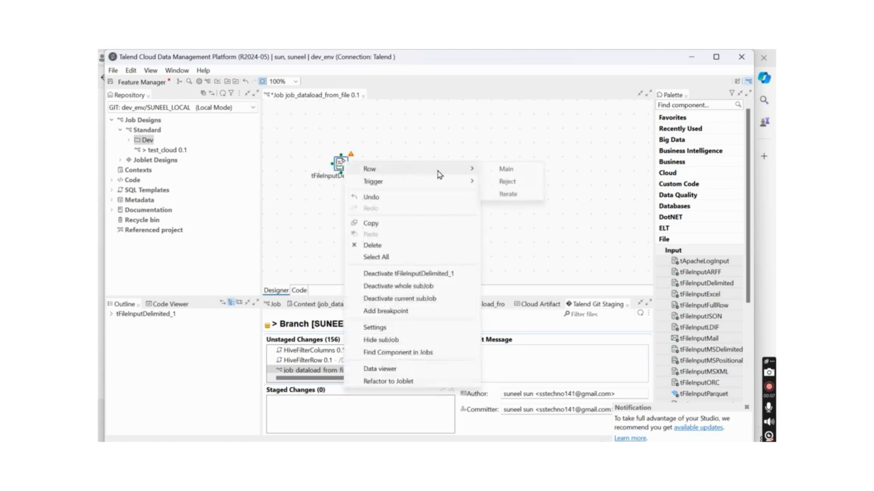
pyautogui.click(506, 169)
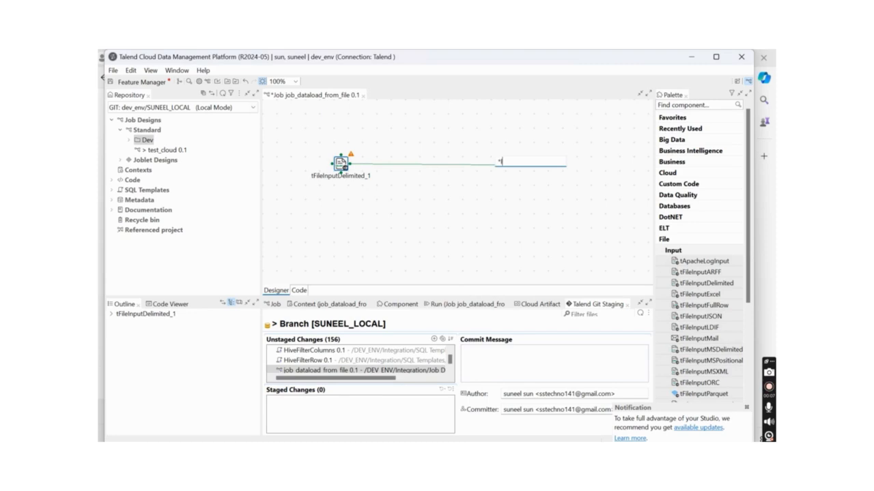
pyautogui.write('log')
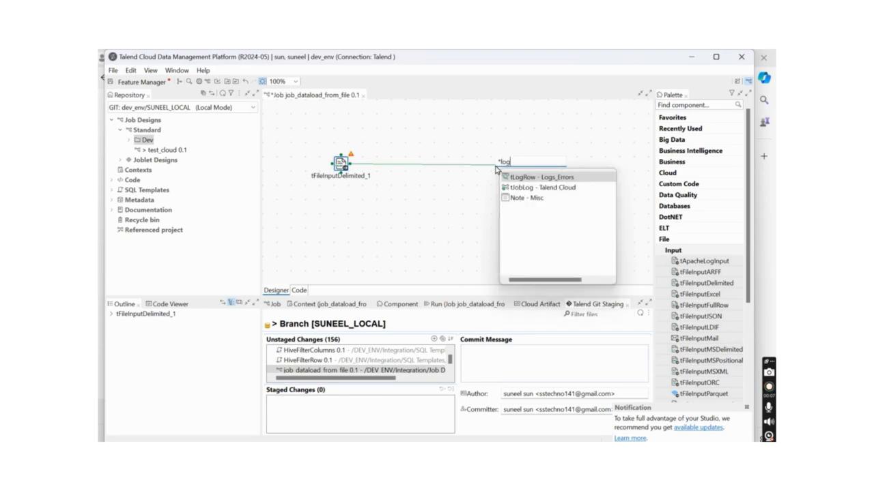
pyautogui.doubleClick(540, 178)
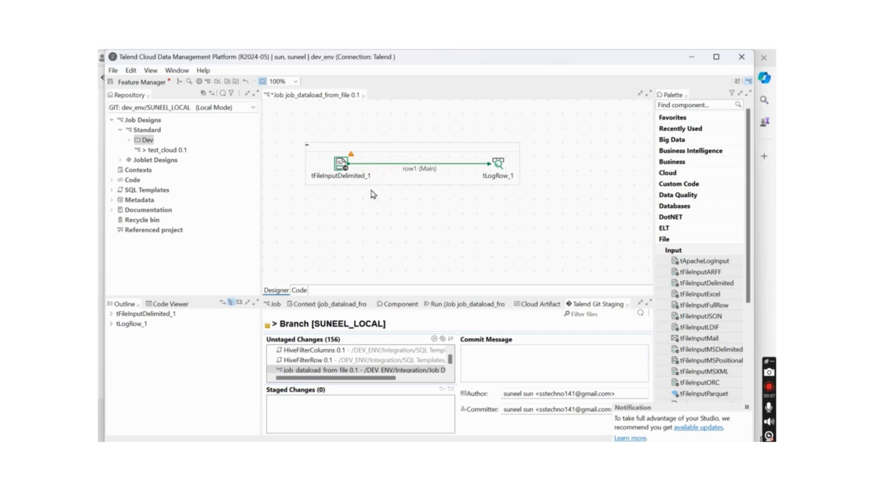
# - Review the basic component settings of tFileInputDelimited_1 and tLogRow_1
pyautogui.click(342, 167)
pyautogui.click(500, 166)
pyautogui.click(343, 164)
pyautogui.click(402, 307)
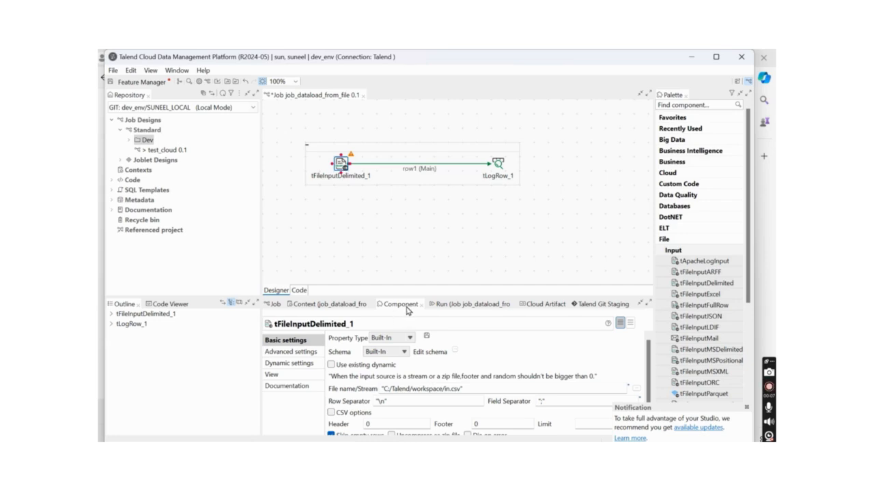
pyautogui.click(500, 166)
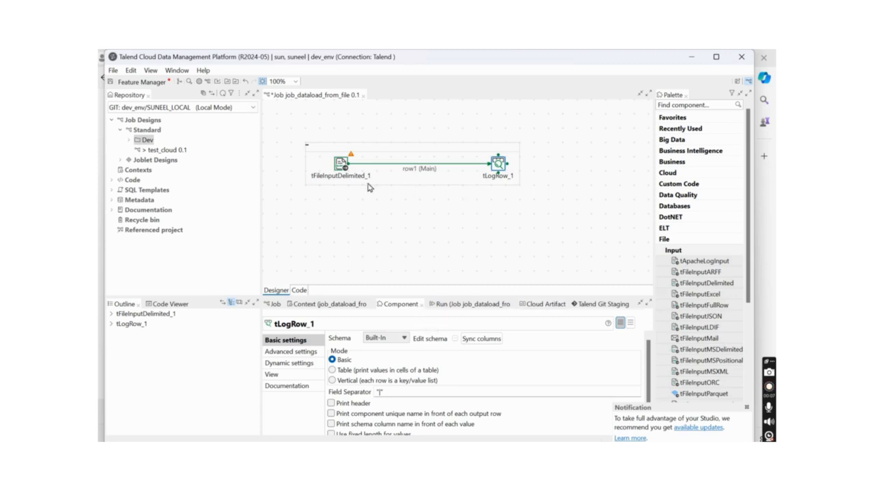
# - Set the field separator of tFileInputDelimited_1 to a comma in its basic settings
pyautogui.click(344, 166)
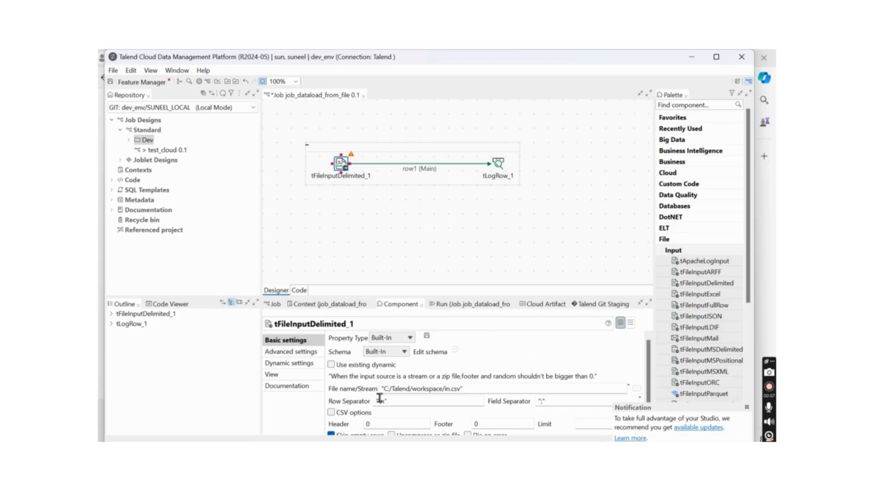
pyautogui.click(476, 389)
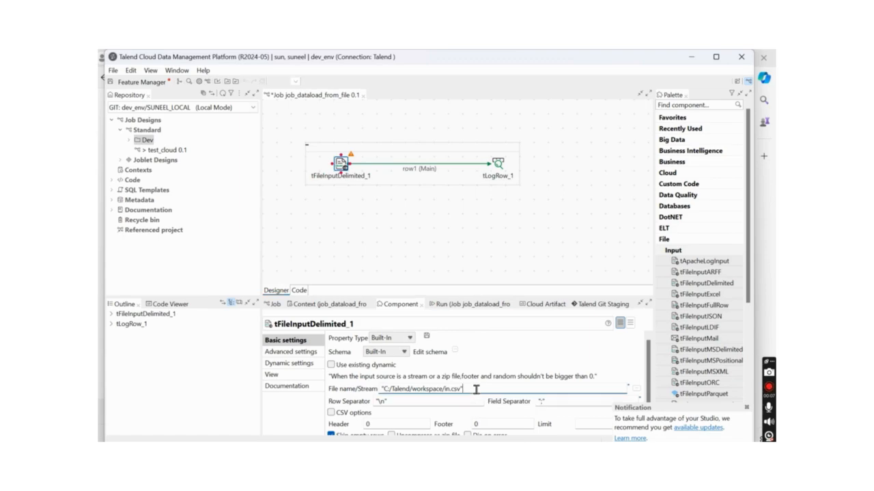
pyautogui.scroll(-1, 649, 384)
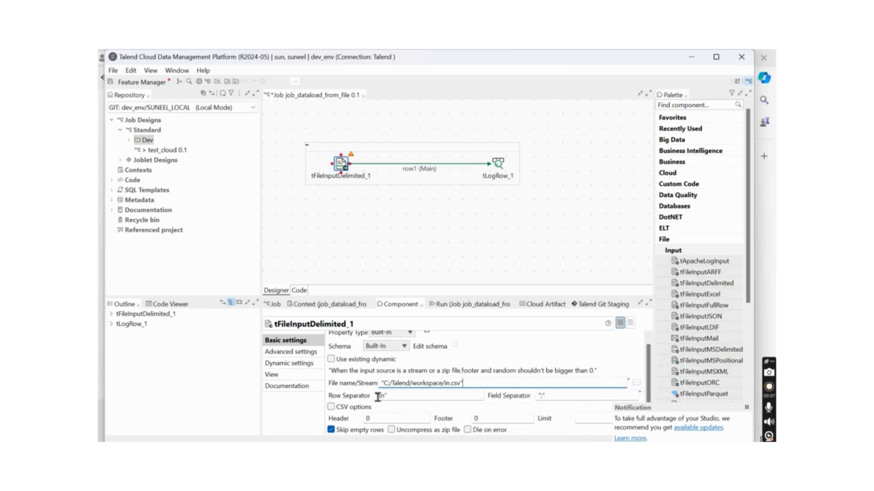
pyautogui.click(544, 396)
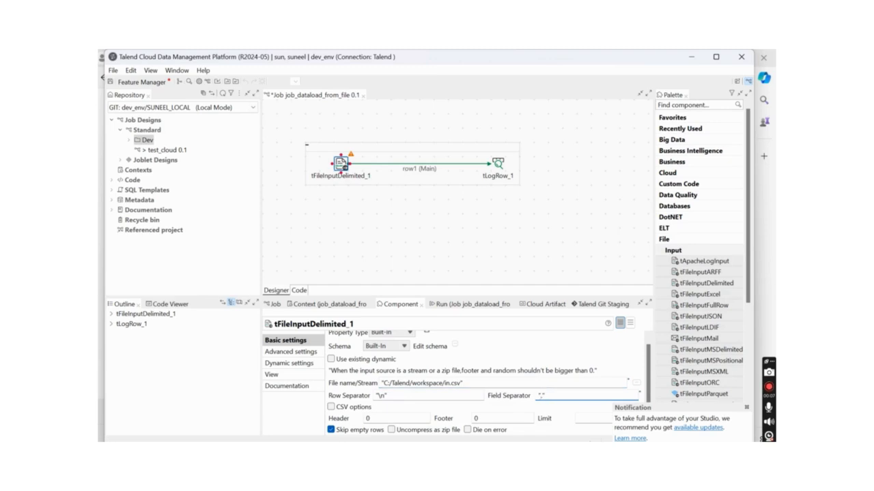
# - Add three String columns with default names to the schema of tFileInputDelimited_1 and propagate the changes
pyautogui.click(454, 345)
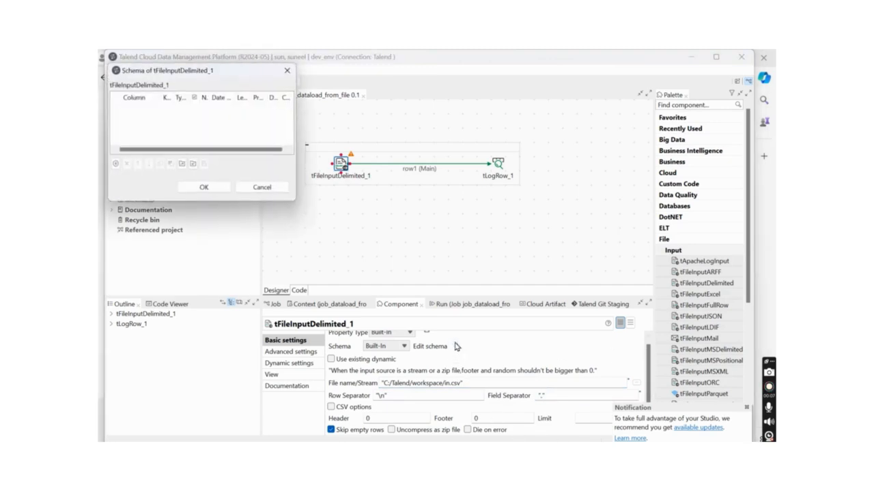
pyautogui.click(116, 164)
pyautogui.click(116, 165)
pyautogui.click(115, 165)
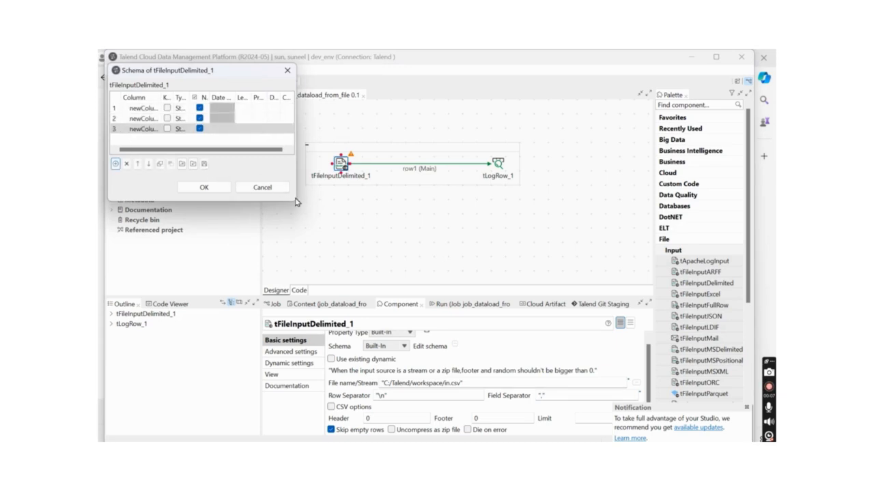
pyautogui.click(146, 109)
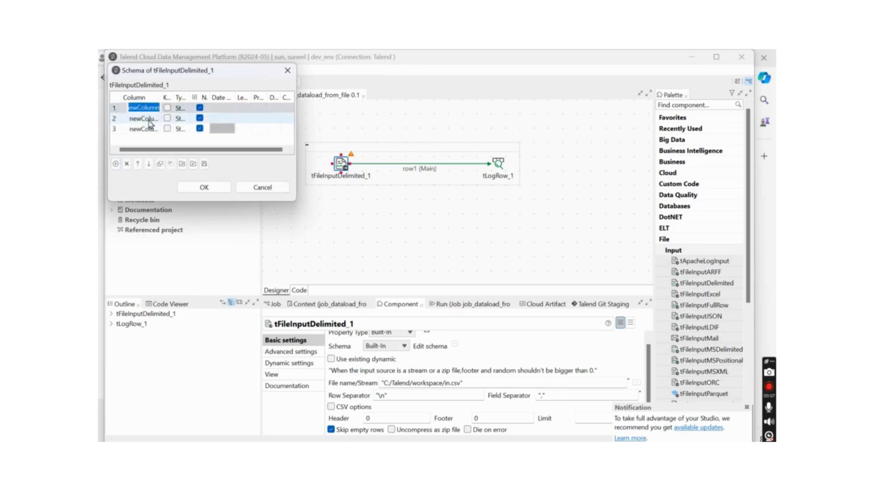
pyautogui.click(148, 119)
pyautogui.click(147, 129)
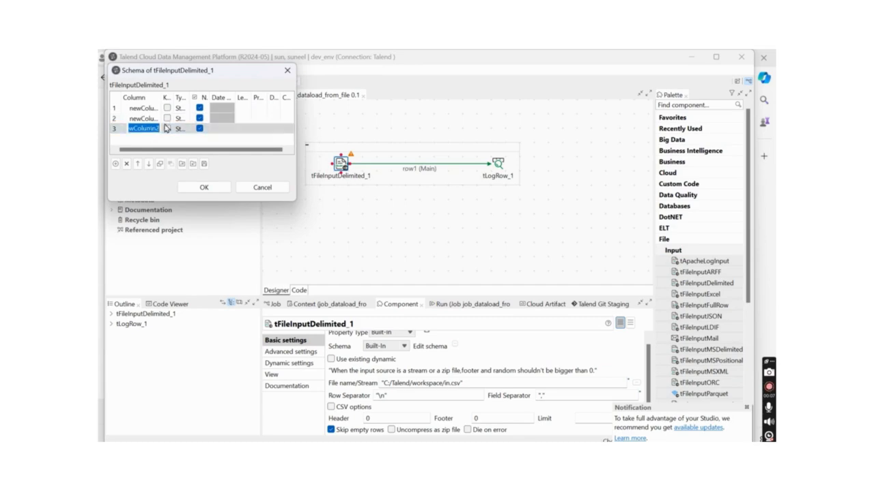
pyautogui.moveTo(189, 96); pyautogui.dragTo(206, 95)
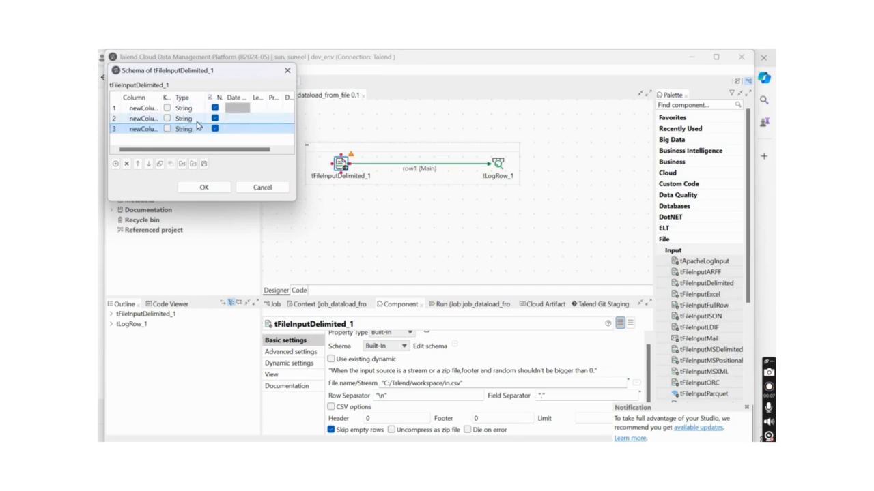
pyautogui.click(219, 189)
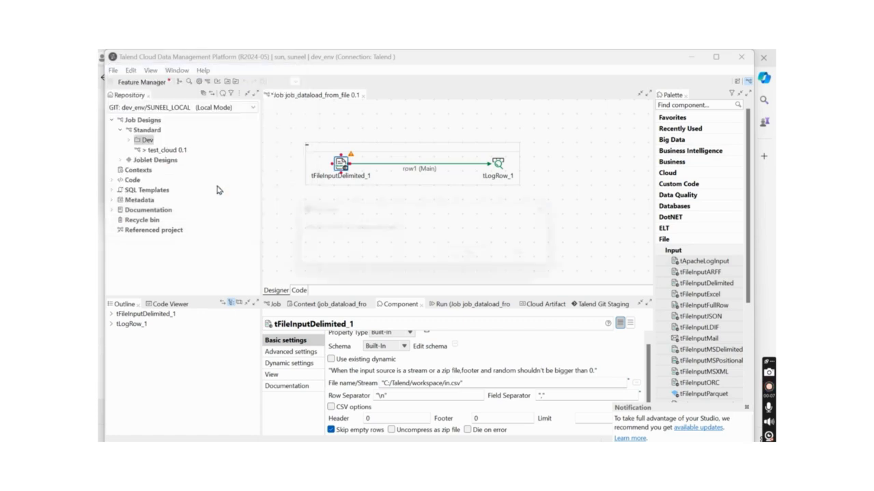
pyautogui.click(483, 257)
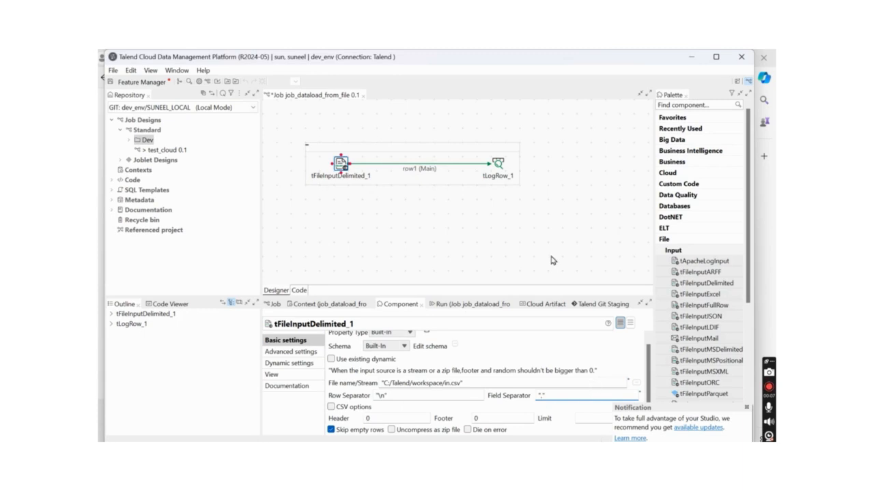
# - Examine the target execution servers offered for running the job, and return to the basic run settings
pyautogui.click(498, 164)
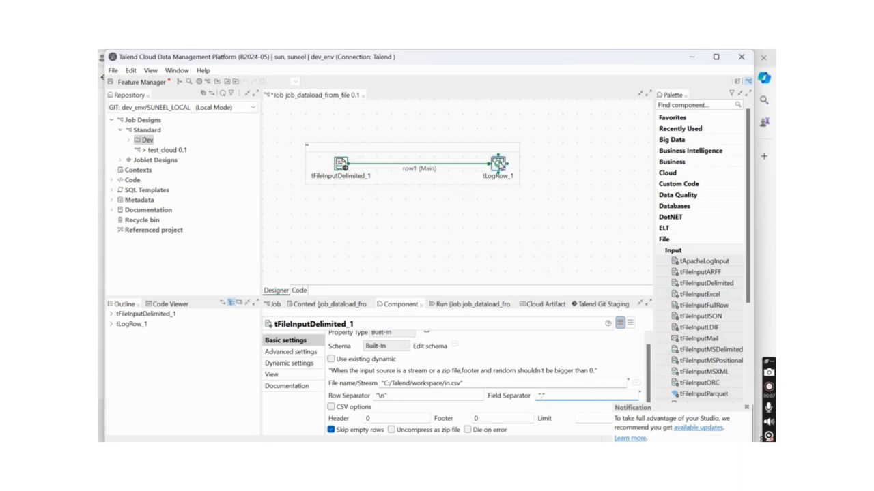
pyautogui.click(470, 307)
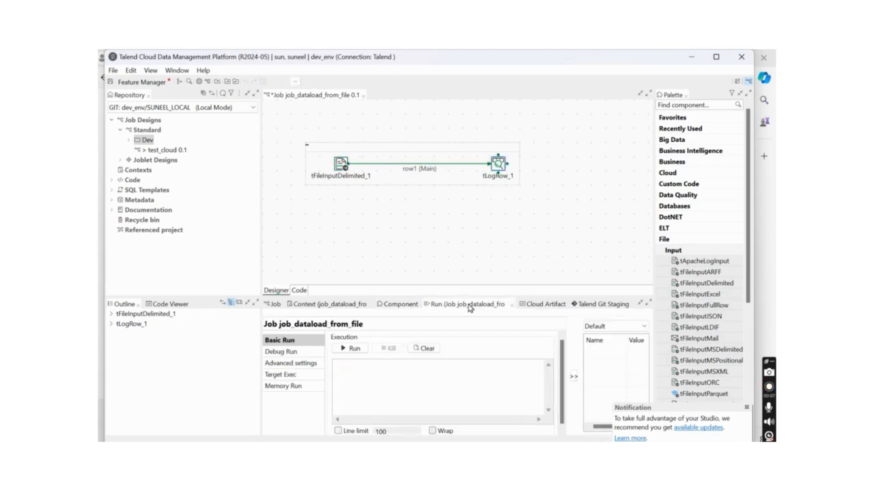
pyautogui.click(287, 375)
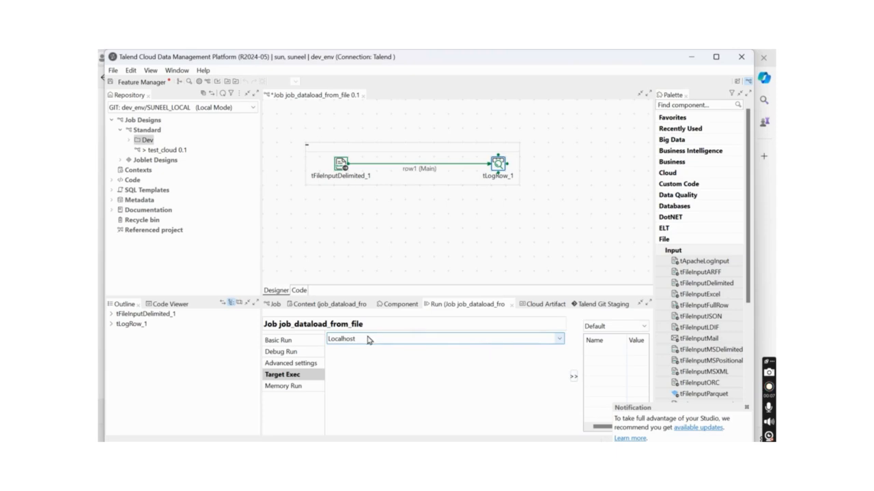
pyautogui.click(559, 340)
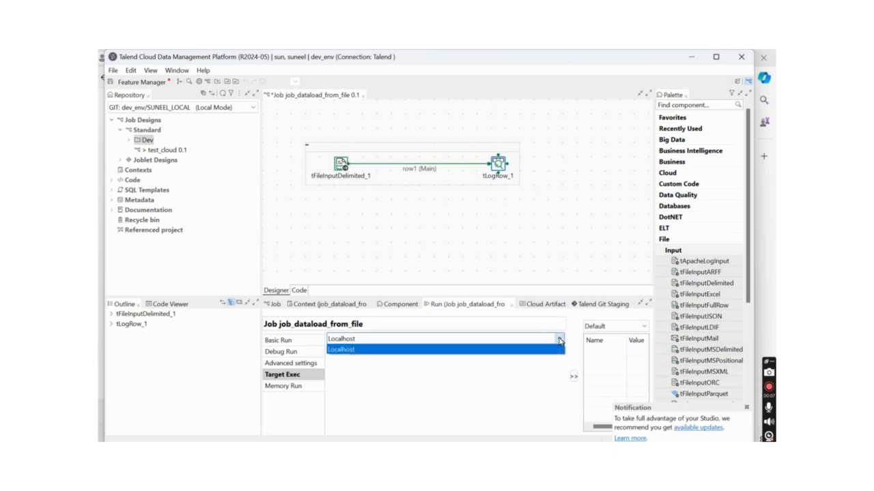
pyautogui.click(411, 388)
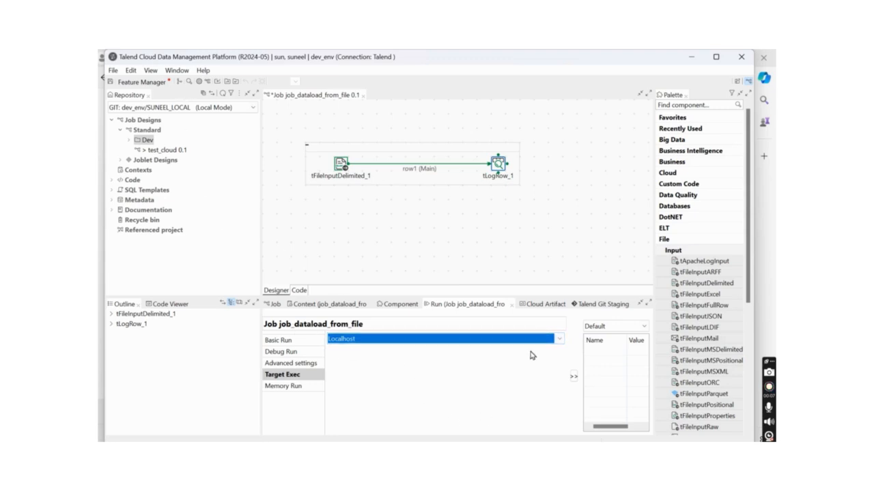
pyautogui.click(560, 342)
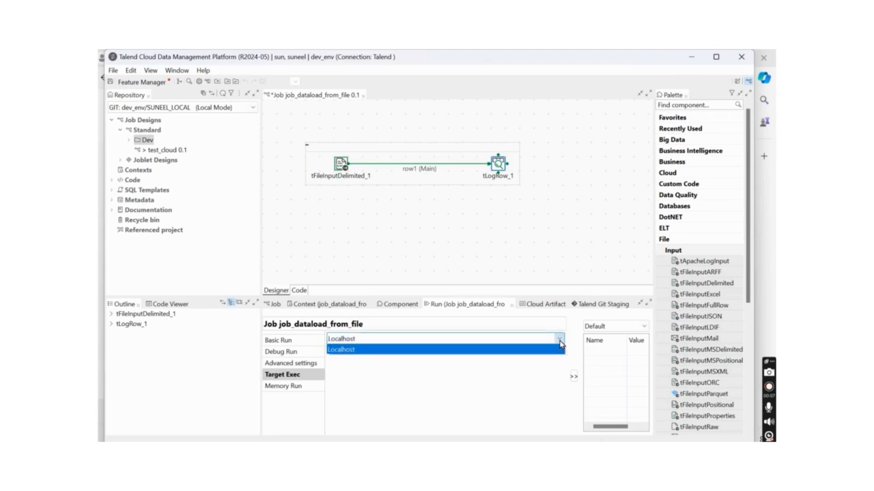
pyautogui.click(451, 294)
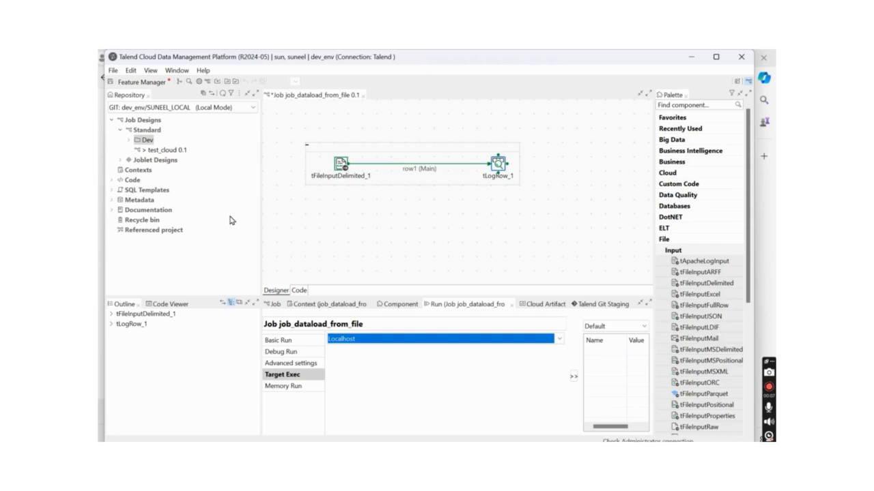
pyautogui.click(282, 344)
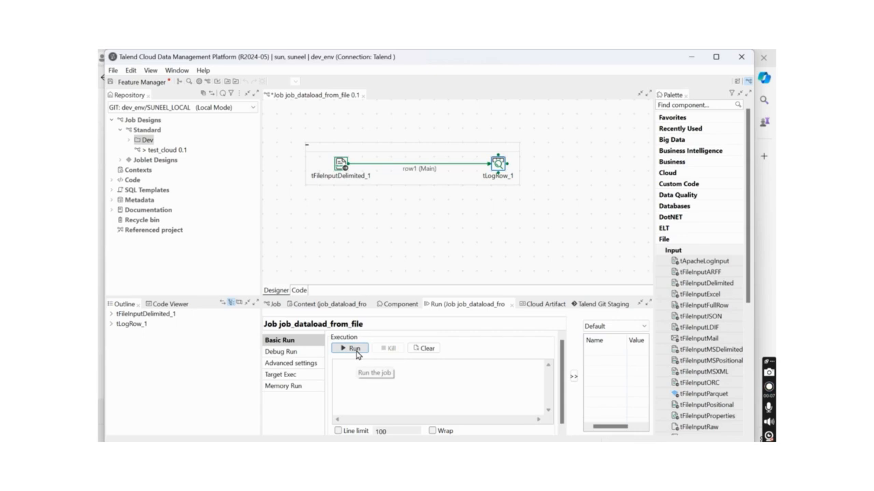
# - Place a tFileOutputDelimited component on the canvas to the right of tLogRow_1
pyautogui.click(341, 172)
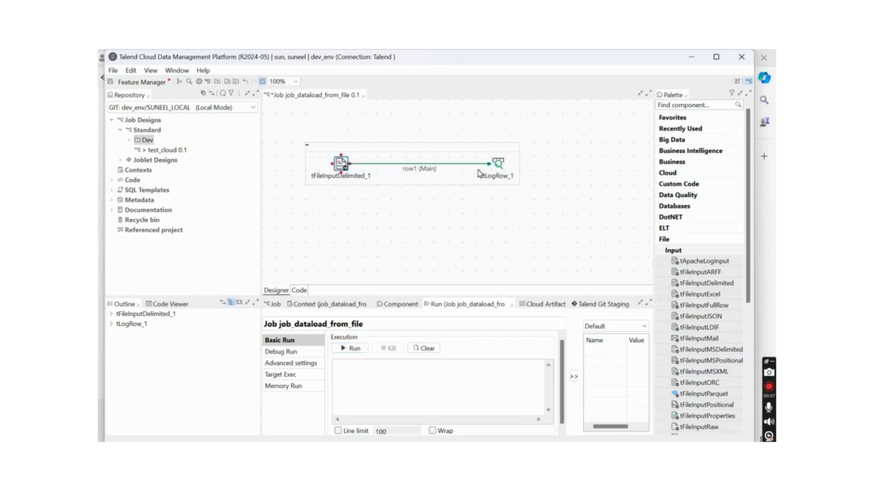
pyautogui.click(501, 169)
pyautogui.click(686, 241)
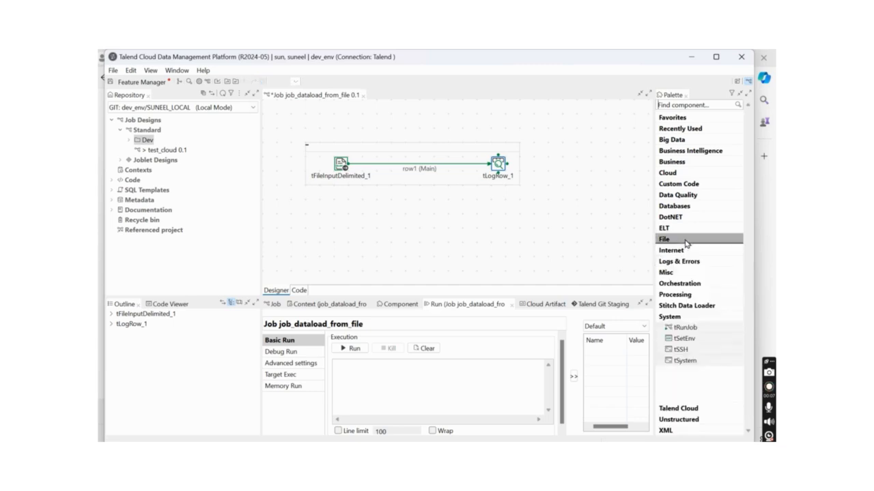
pyautogui.click(675, 239)
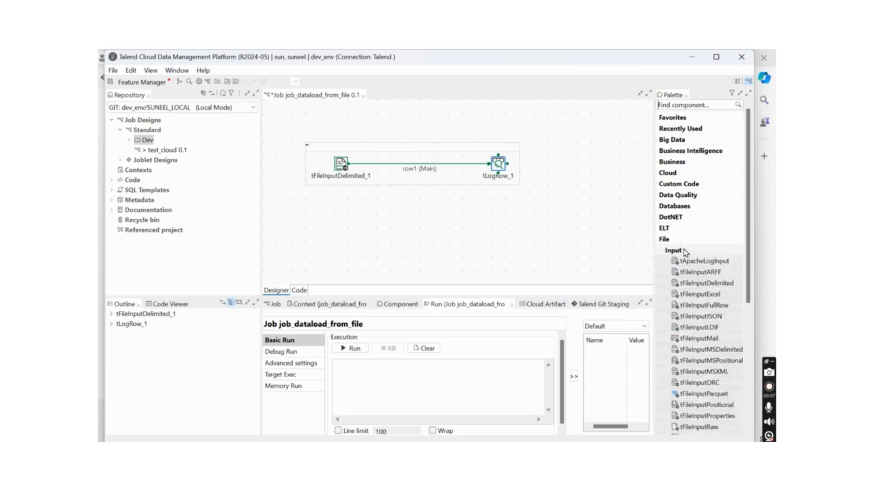
pyautogui.click(685, 252)
pyautogui.click(681, 284)
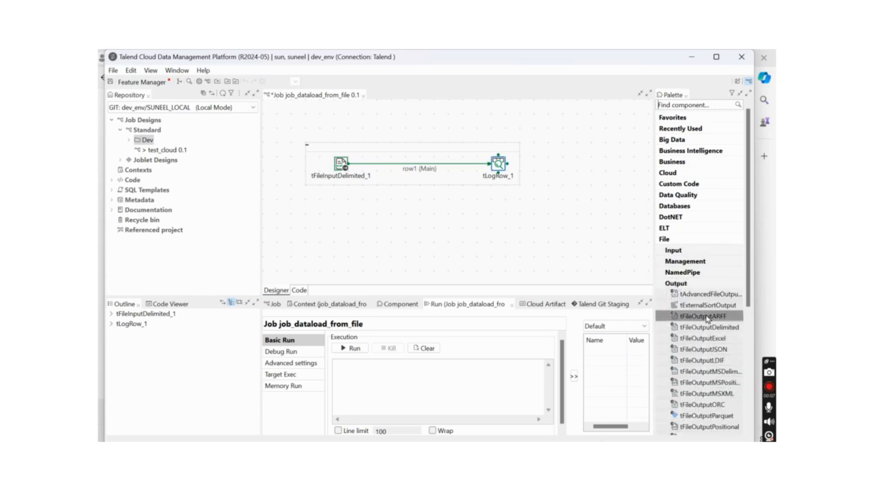
pyautogui.click(723, 332)
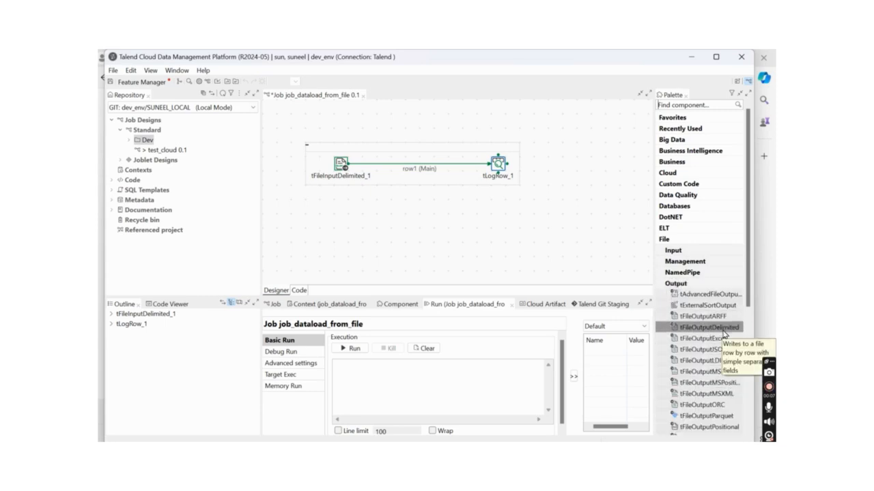
pyautogui.click(601, 164)
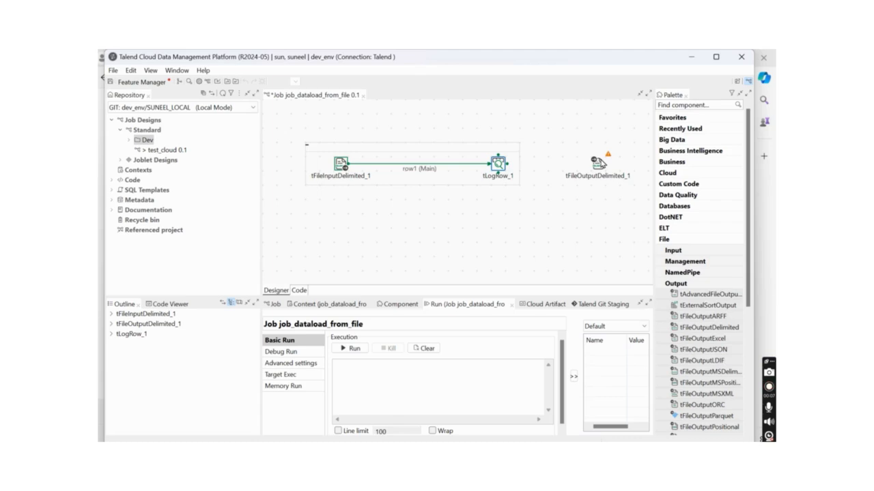
# - Connect tLogRow_1 to tFileOutputDelimited_1 with a Main row link
pyautogui.rightClick(497, 163)
pyautogui.moveTo(585, 174)
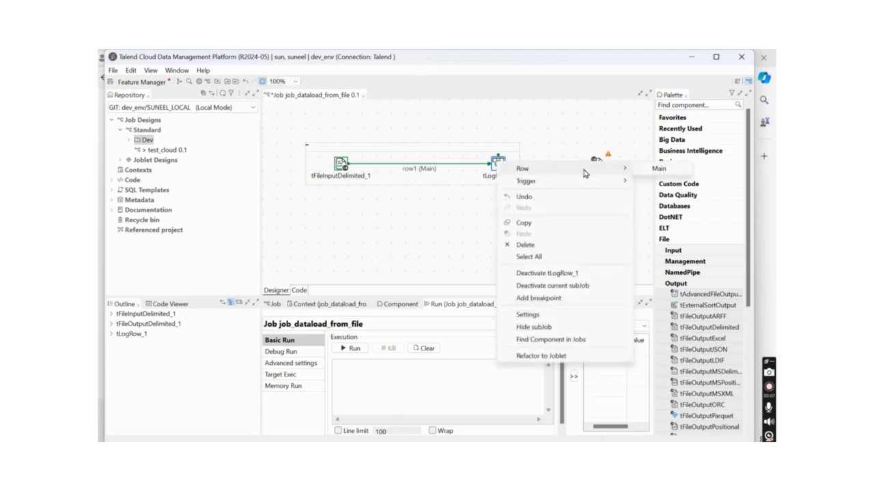
pyautogui.click(658, 169)
pyautogui.click(599, 168)
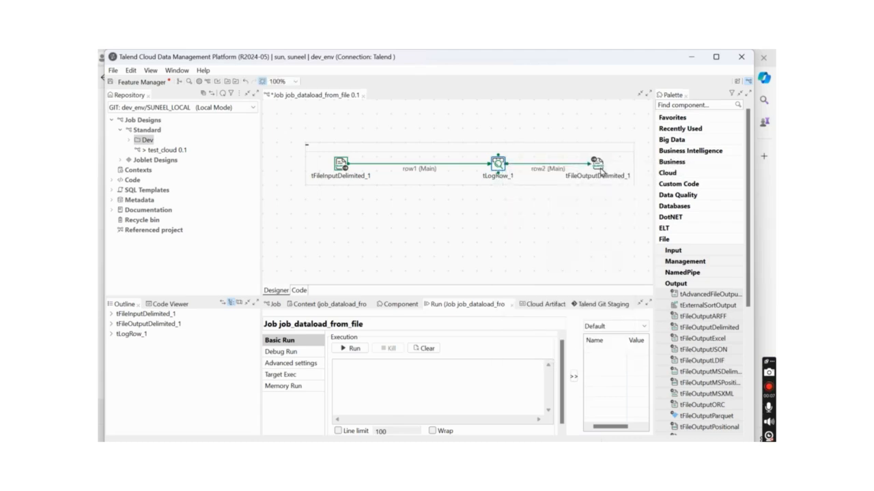
pyautogui.click(547, 231)
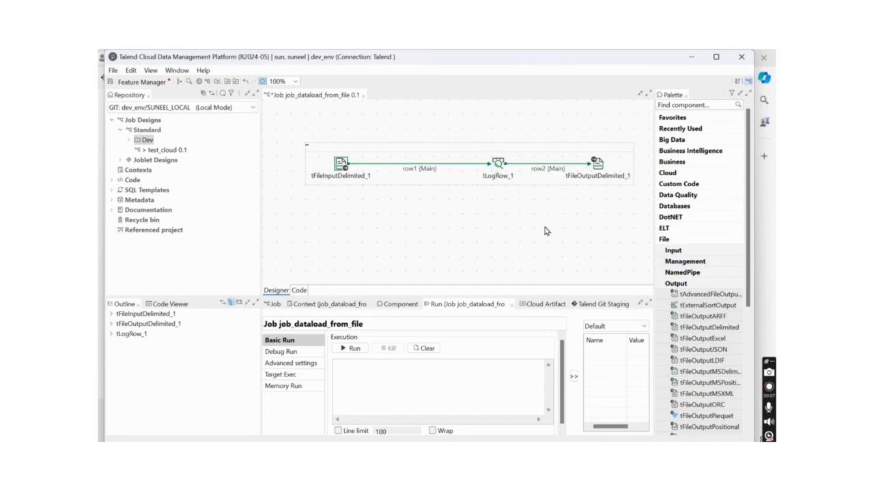
# - Open the basic settings of tFileOutputDelimited_1 and examine its output file name
pyautogui.click(499, 168)
pyautogui.click(598, 165)
pyautogui.click(402, 305)
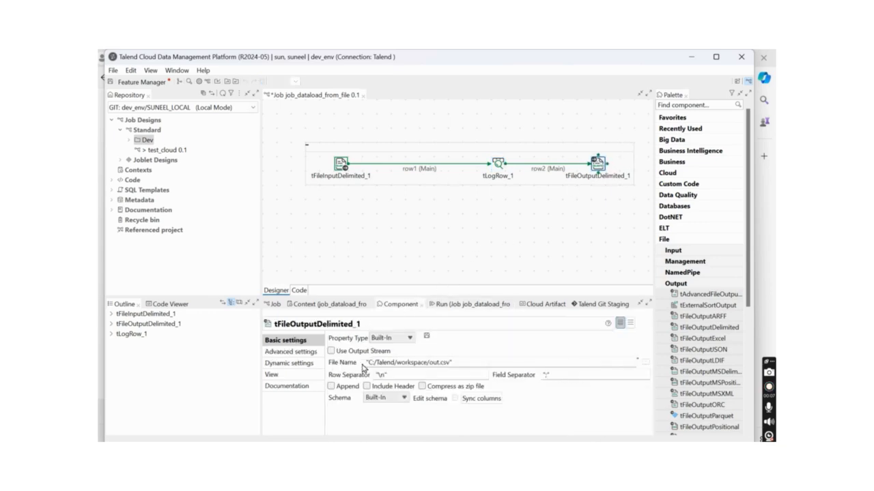
pyautogui.click(476, 365)
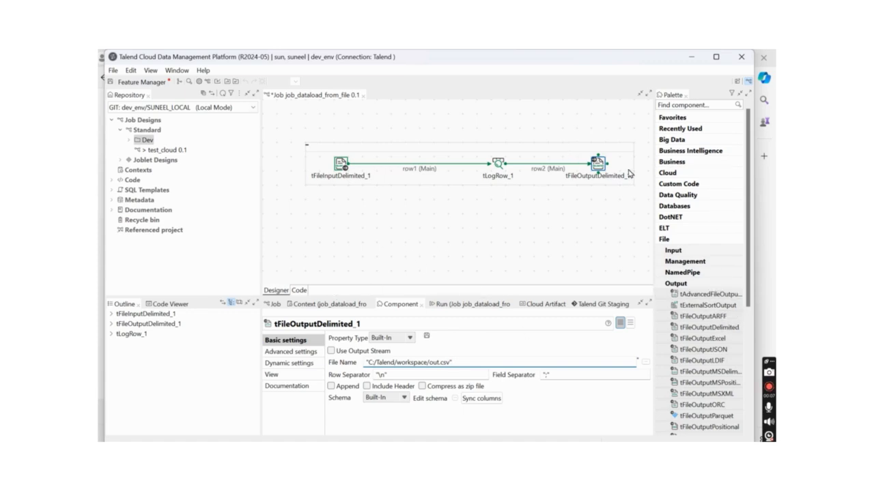
# - Place a tDBInput component from the common database components on the canvas below tFileInputDelimited_1
pyautogui.click(675, 240)
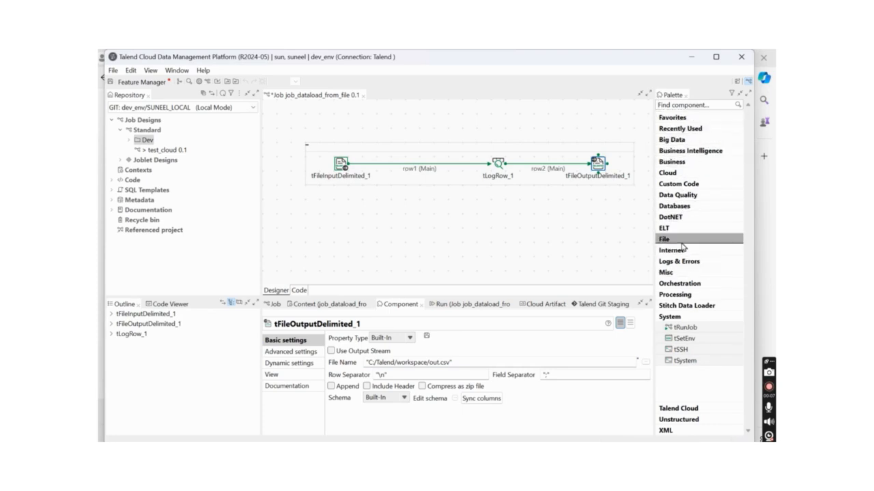
pyautogui.click(683, 206)
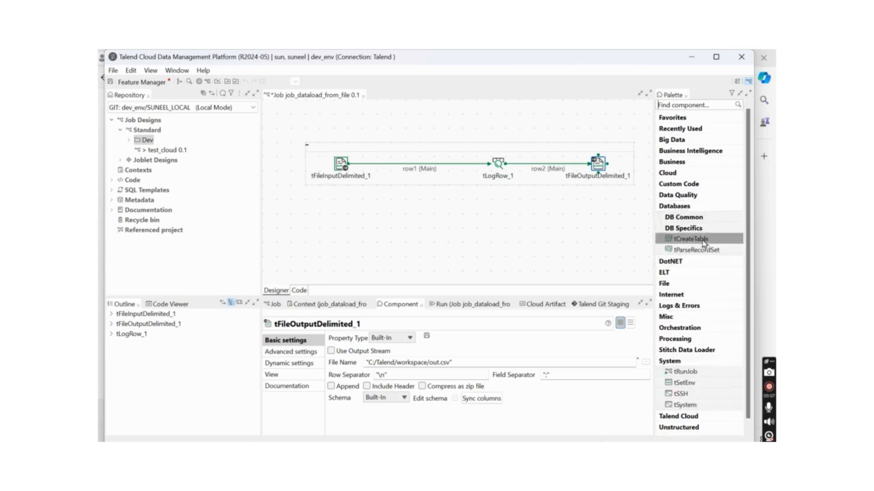
pyautogui.click(684, 217)
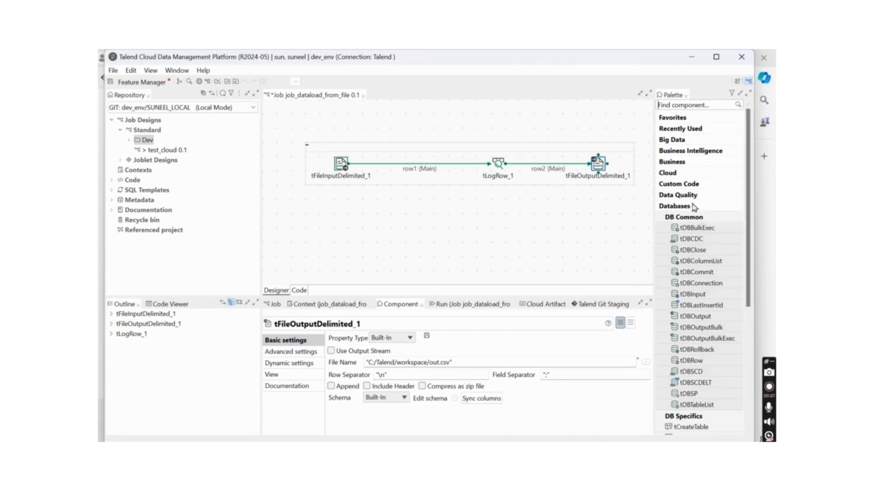
pyautogui.moveTo(713, 298); pyautogui.dragTo(355, 236)
pyautogui.click(444, 267)
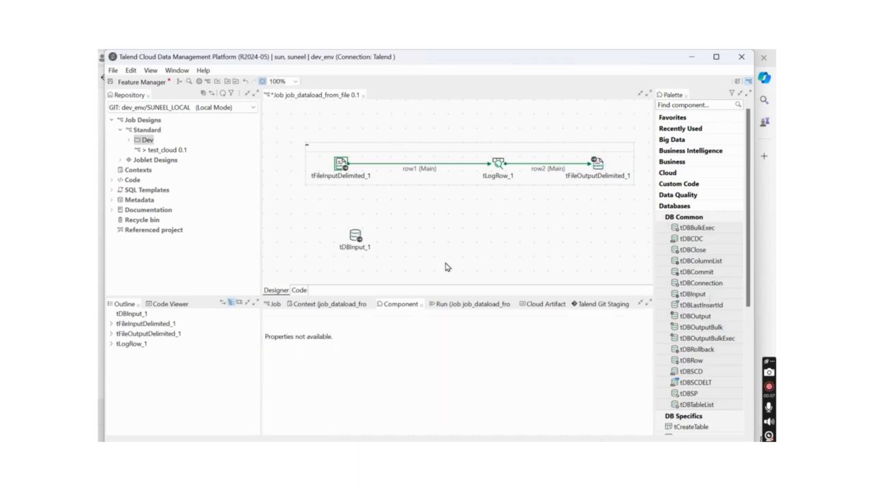
# - Set the database type of tDBInput_1 to Oracle and apply it
pyautogui.click(356, 237)
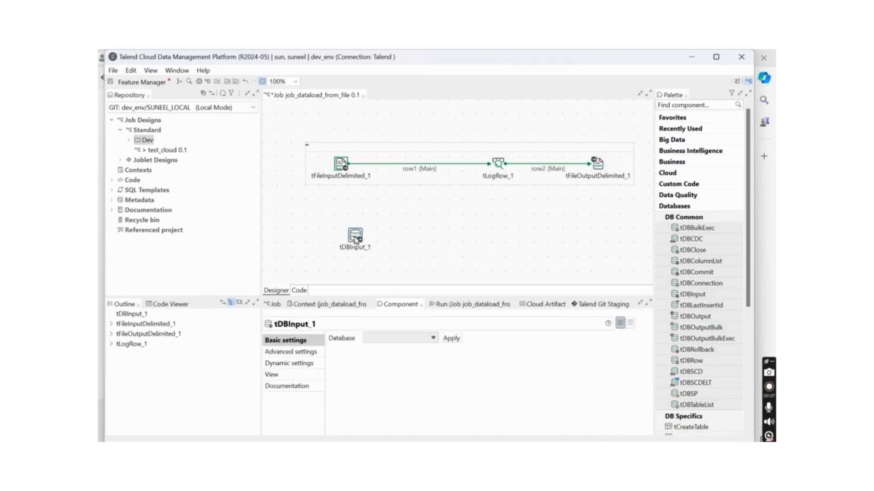
pyautogui.click(432, 340)
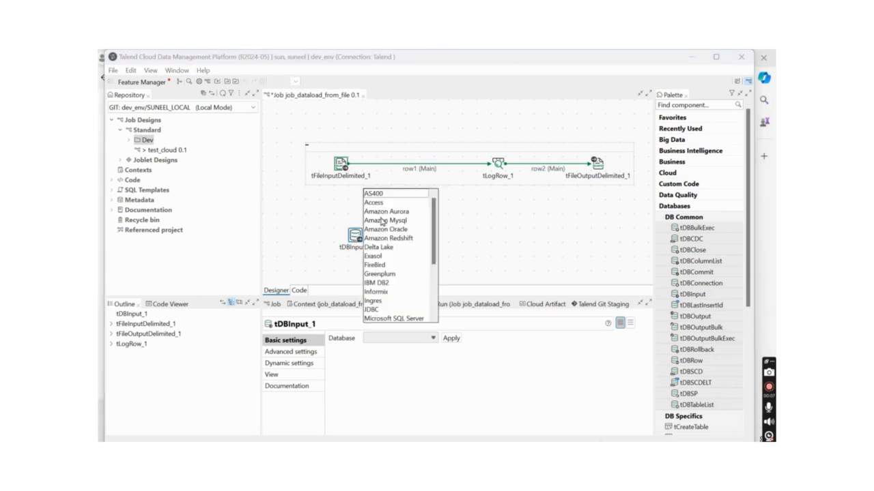
pyautogui.scroll(-5, 433, 239)
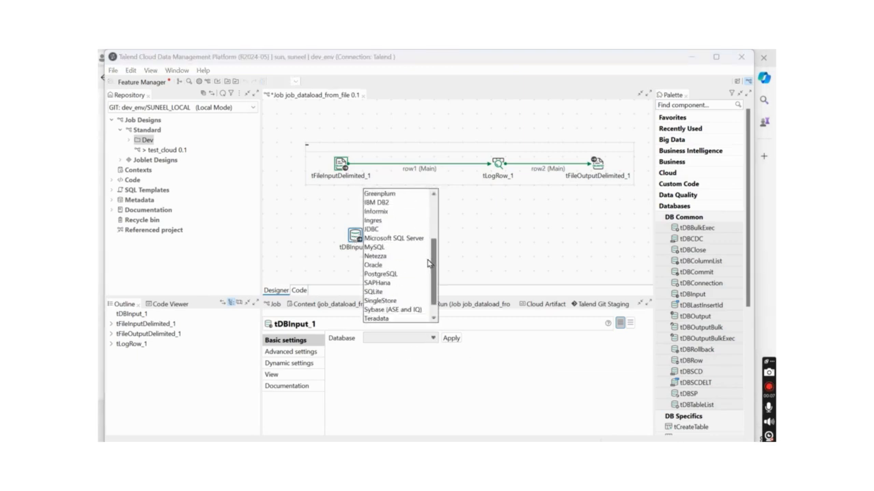
pyautogui.click(386, 266)
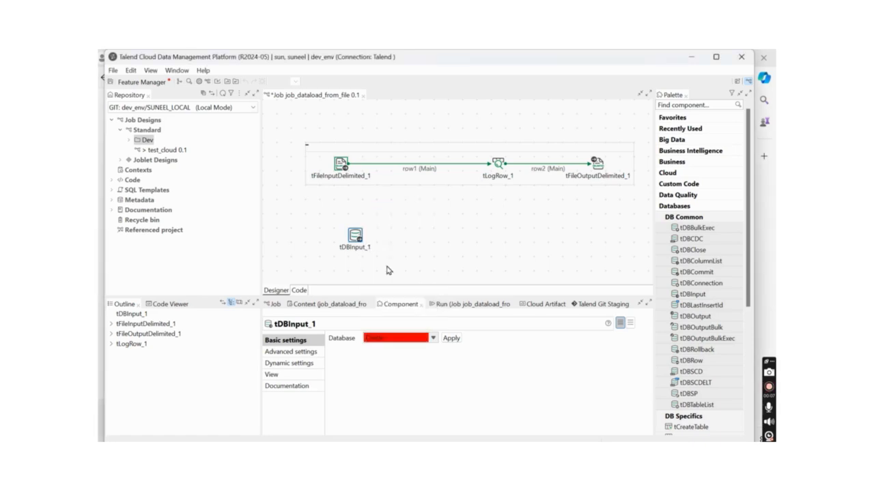
pyautogui.click(451, 338)
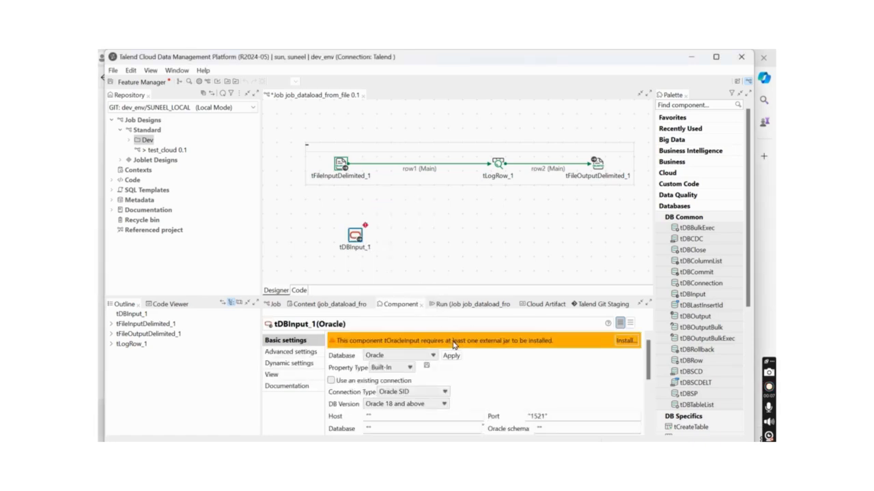
# - Download and install all external modules required by the Oracle input component, accepting all their licenses
pyautogui.moveTo(647, 369)
pyautogui.mouseDown()
pyautogui.moveTo(648, 423)
pyautogui.moveTo(649, 353)
pyautogui.moveTo(641, 400)
pyautogui.moveTo(652, 362)
pyautogui.mouseUp()
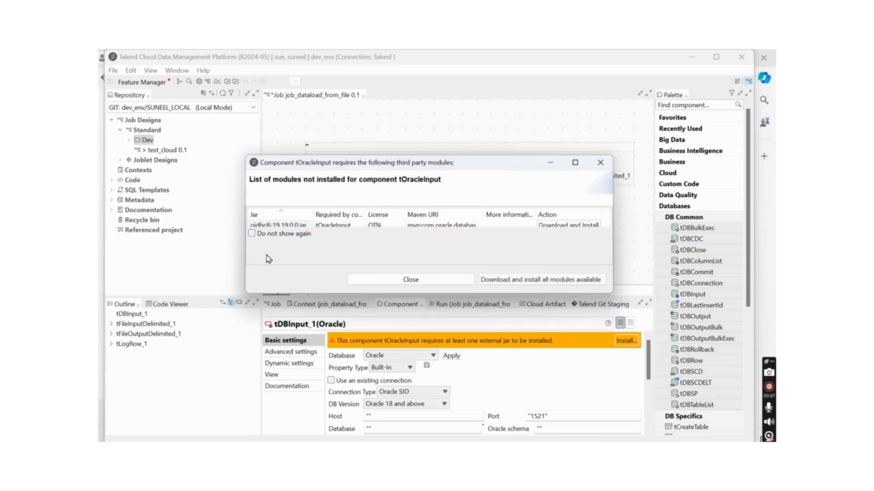
pyautogui.click(521, 279)
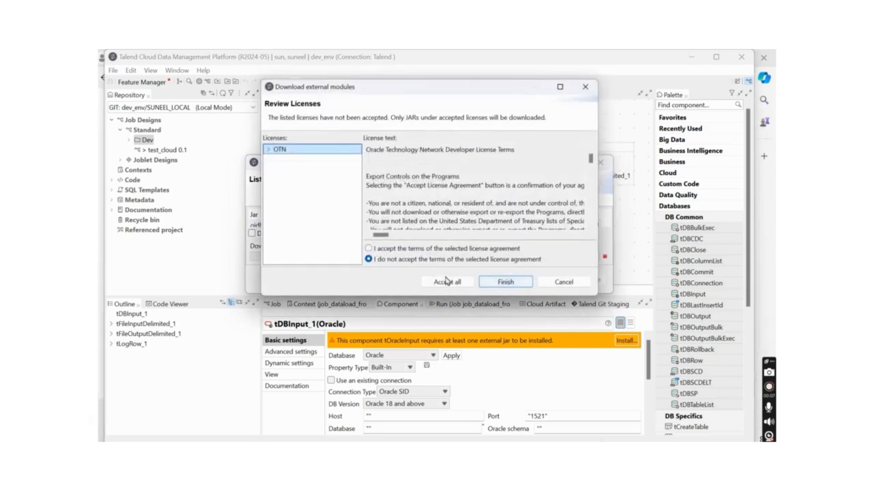
pyautogui.click(444, 281)
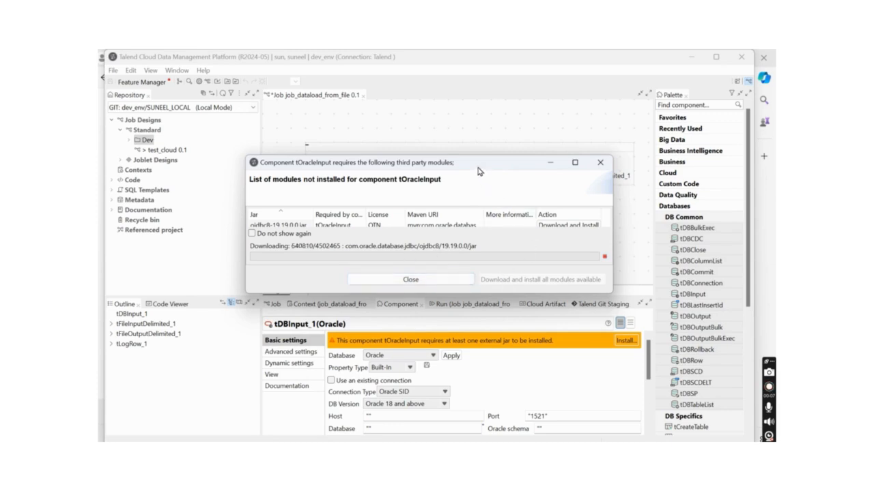
pyautogui.moveTo(478, 171); pyautogui.dragTo(459, 136)
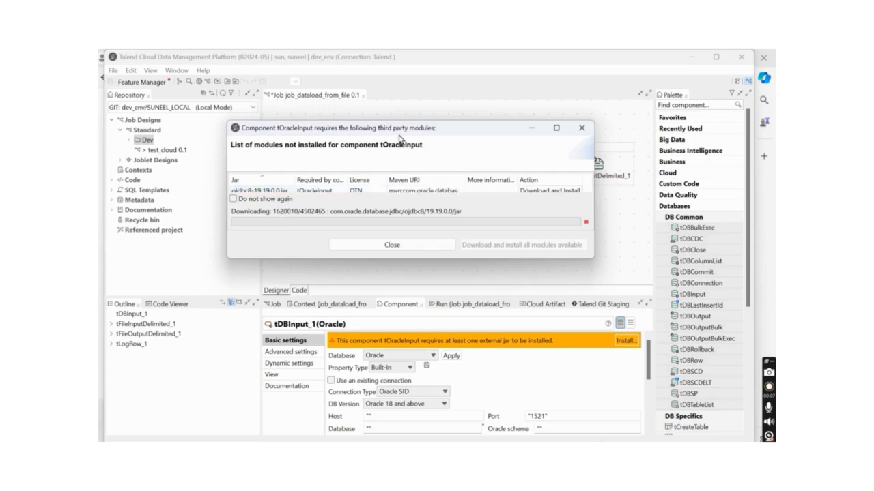
pyautogui.moveTo(400, 138); pyautogui.dragTo(423, 113)
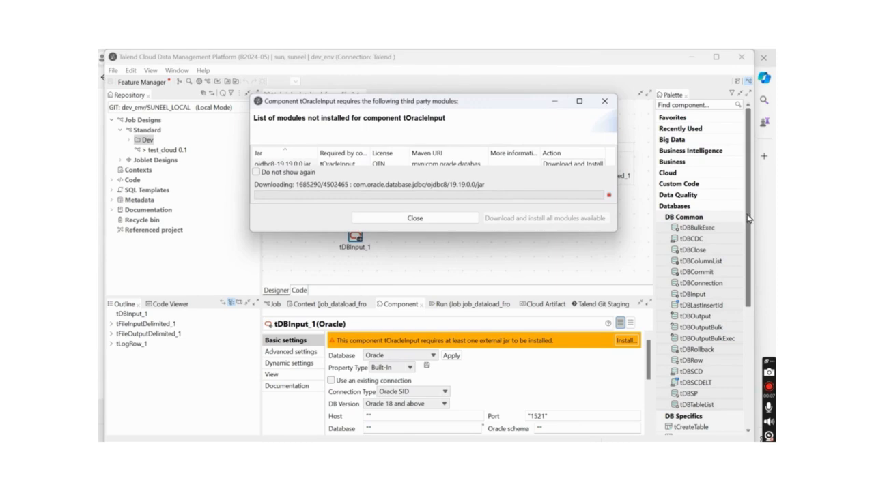
pyautogui.moveTo(748, 218); pyautogui.dragTo(738, 197)
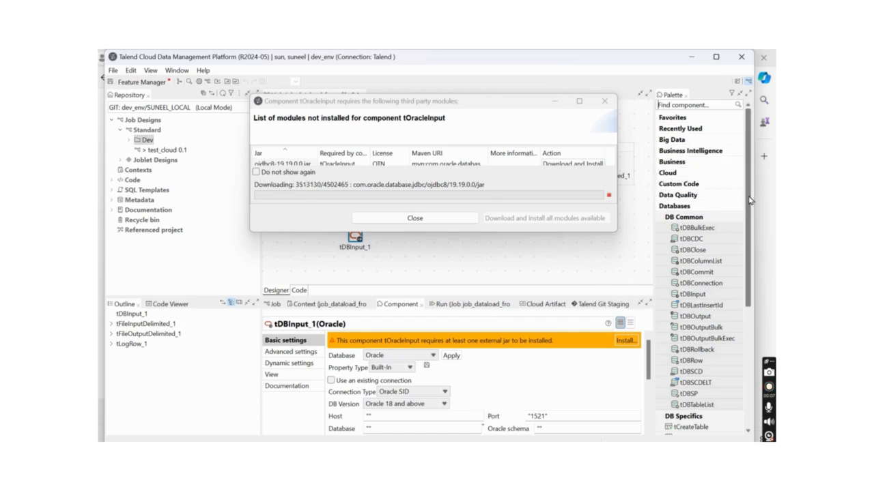
pyautogui.moveTo(751, 197)
pyautogui.mouseDown()
pyautogui.moveTo(750, 299)
pyautogui.moveTo(743, 206)
pyautogui.mouseUp()
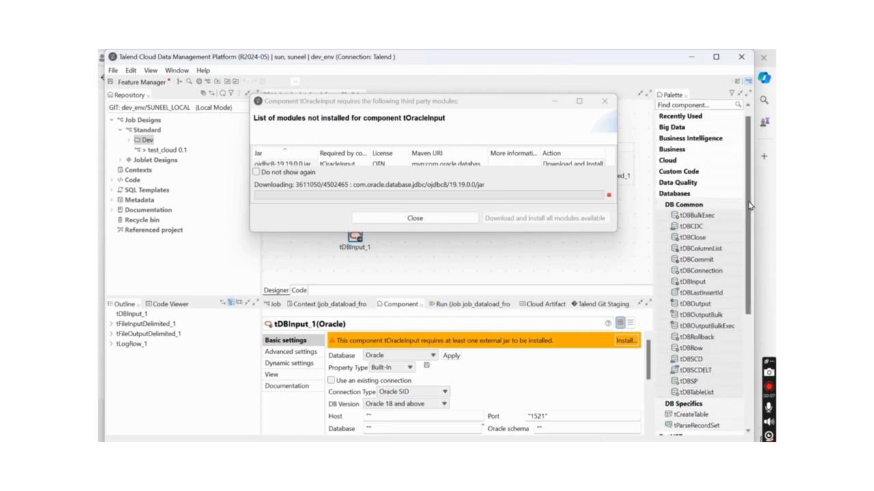
pyautogui.moveTo(749, 204); pyautogui.dragTo(748, 320)
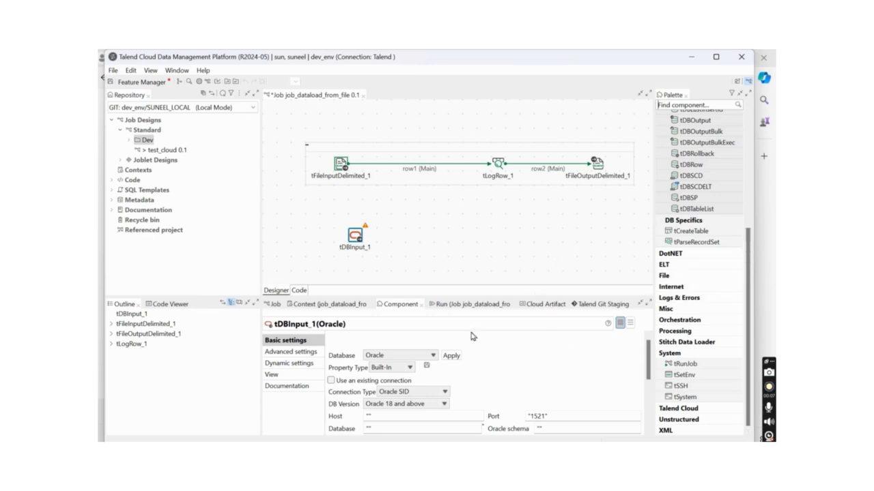
# - Draw a Main row link from tDBInput_1 to a new tLogRow component placed to its right
pyautogui.click(415, 251)
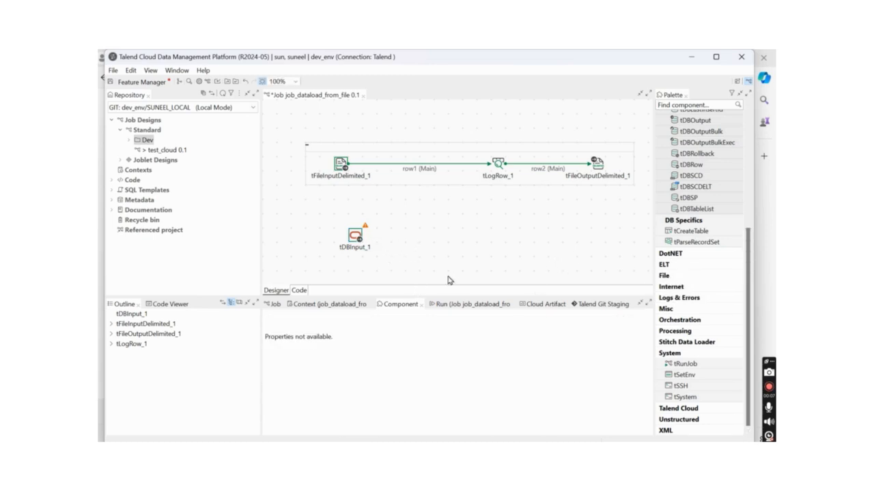
pyautogui.click(357, 238)
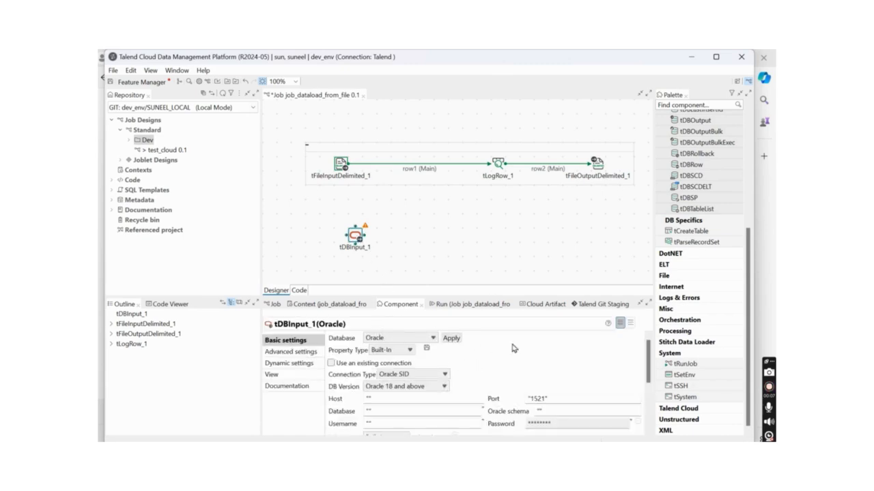
pyautogui.rightClick(360, 239)
pyautogui.moveTo(468, 232)
pyautogui.click(529, 233)
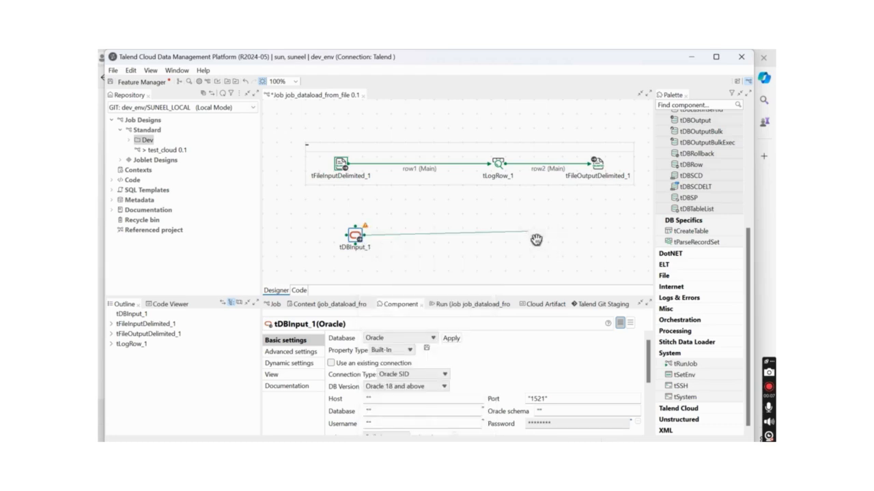
pyautogui.click(529, 233)
pyautogui.write('log')
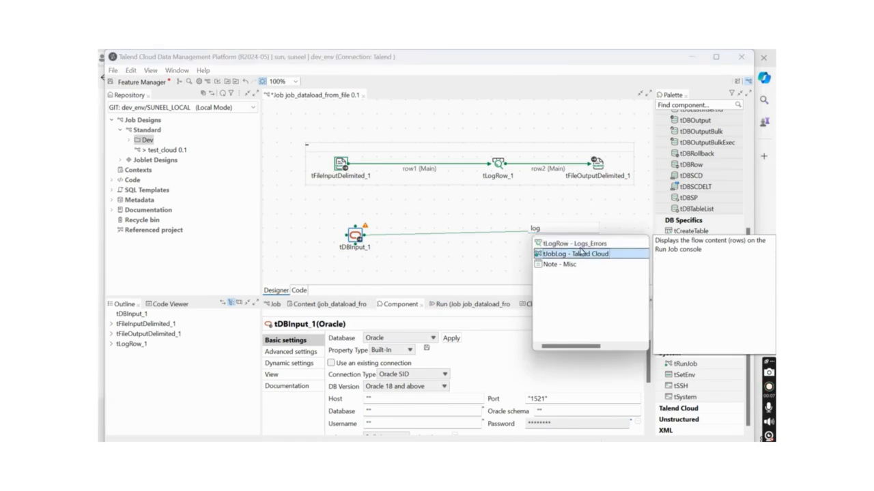
pyautogui.click(580, 244)
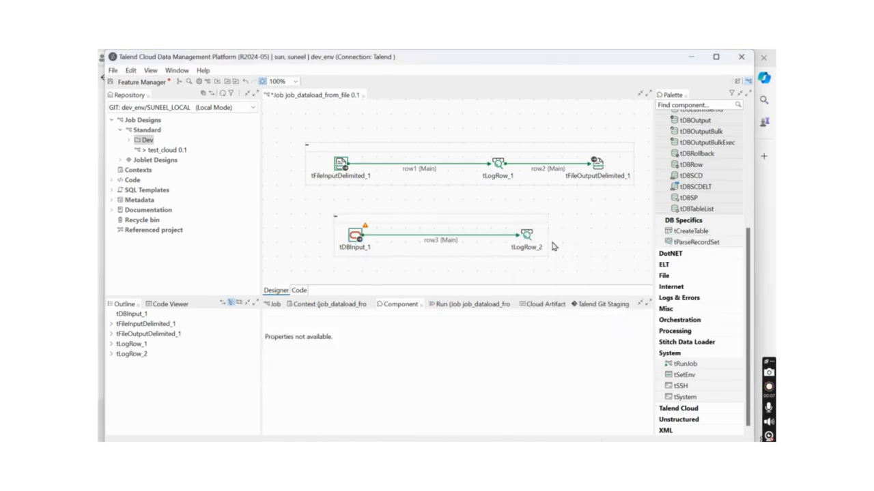
# - Set the connection type of tDBInput_1 to Oracle Service Name and view its remaining basic settings
pyautogui.click(360, 235)
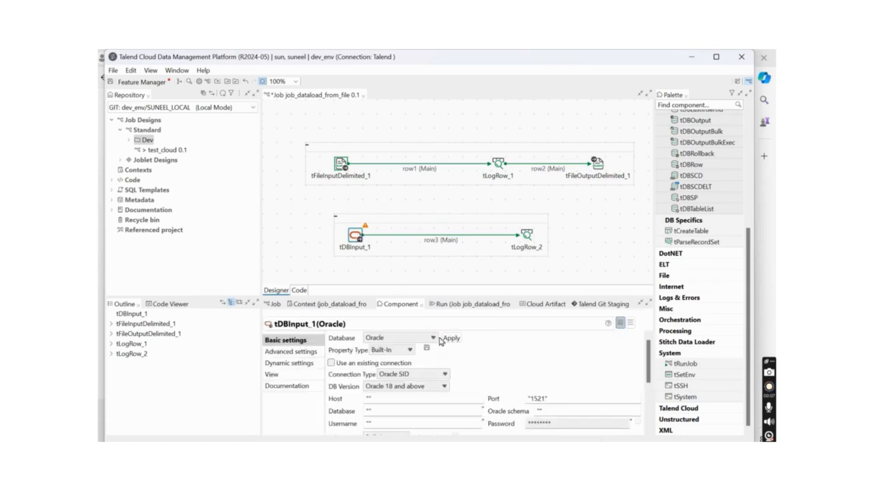
pyautogui.click(444, 374)
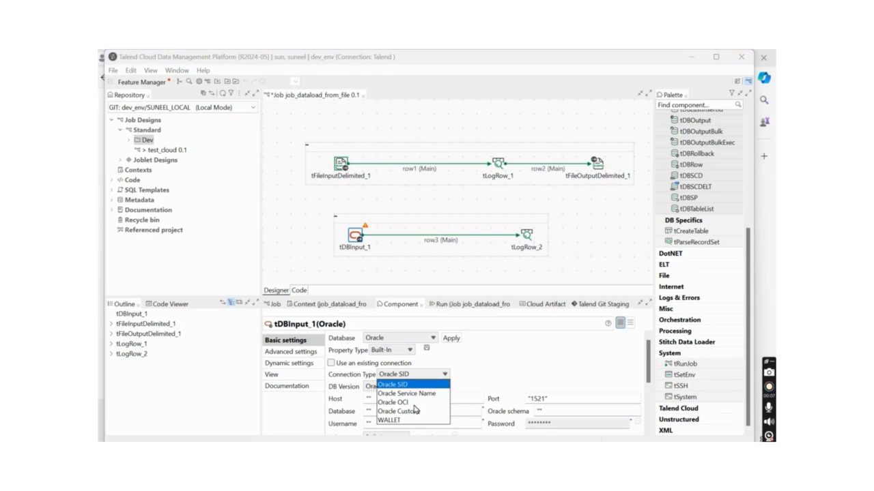
pyautogui.click(417, 394)
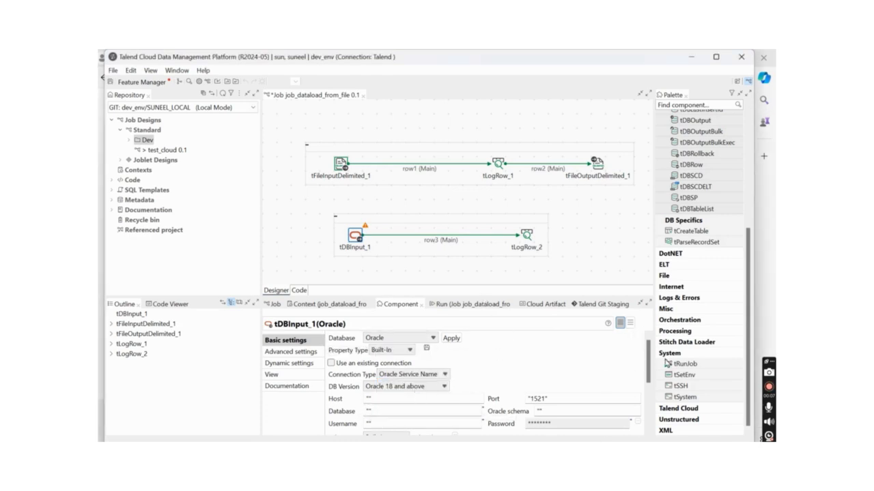
pyautogui.scroll(-1, 650, 363)
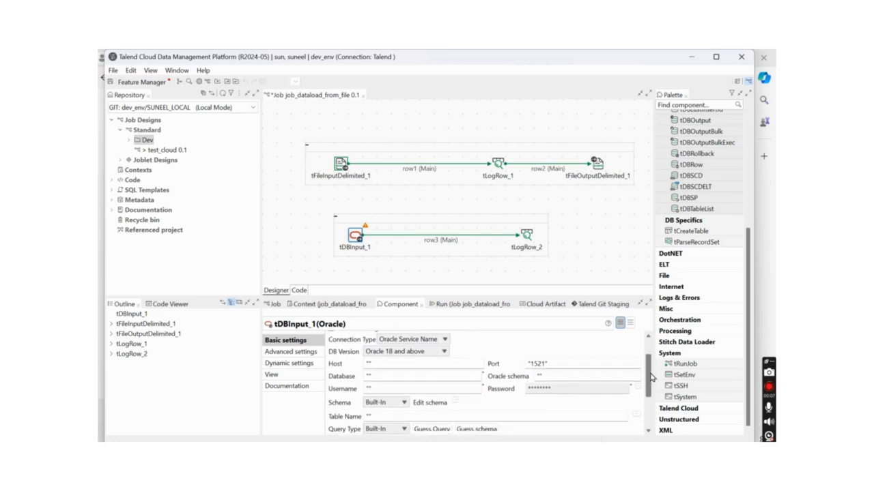